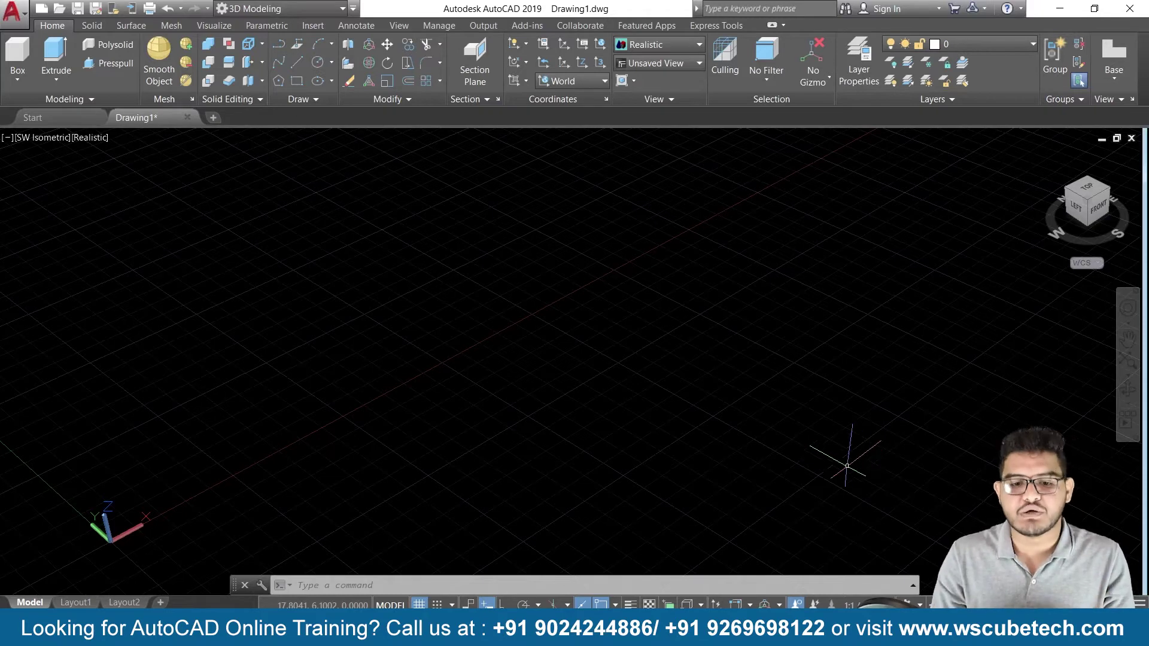
Create a solid box about 2.42 units high in the middle of the empty model space
scroll(554, 334, up, 1)
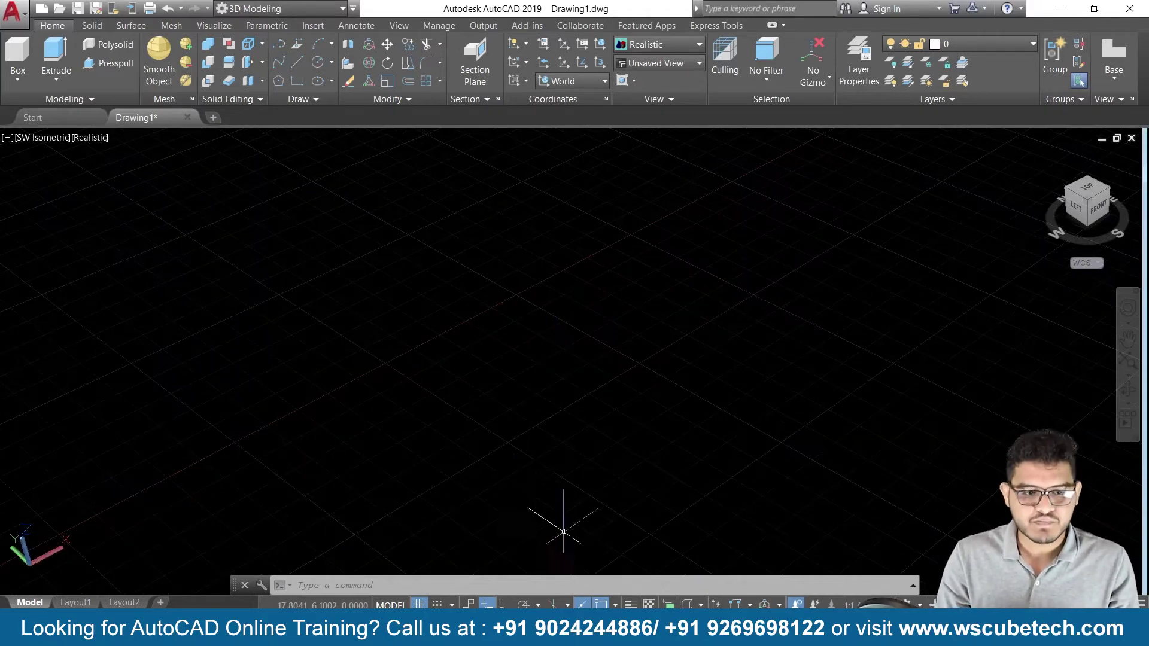
click(14, 55)
click(327, 307)
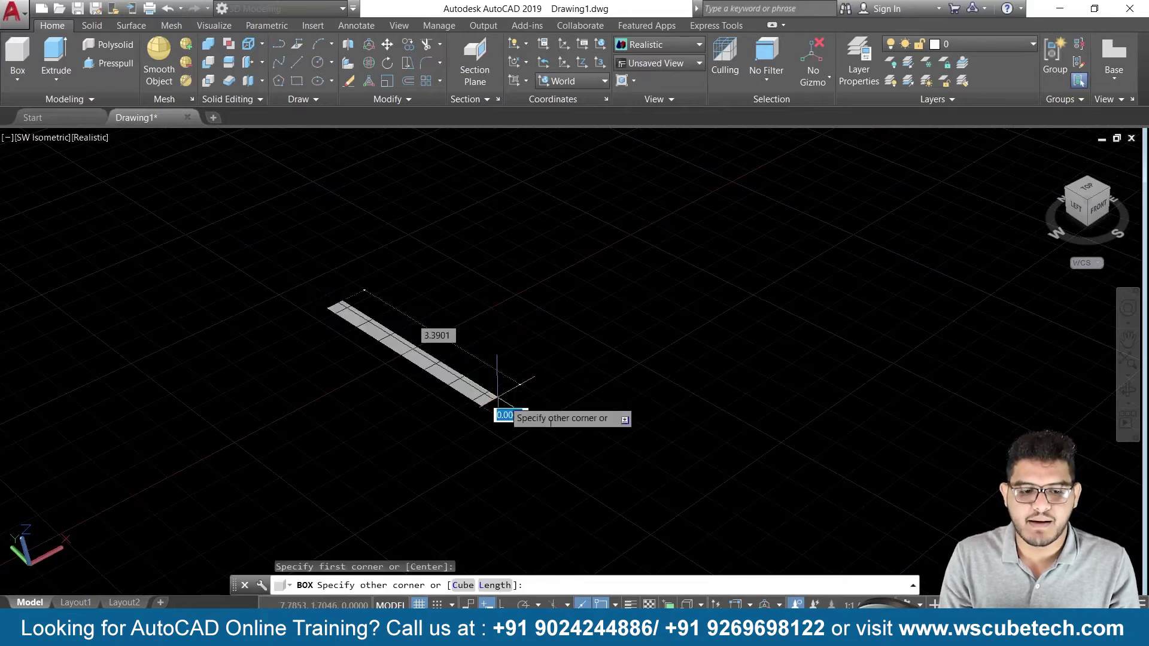
click(784, 283)
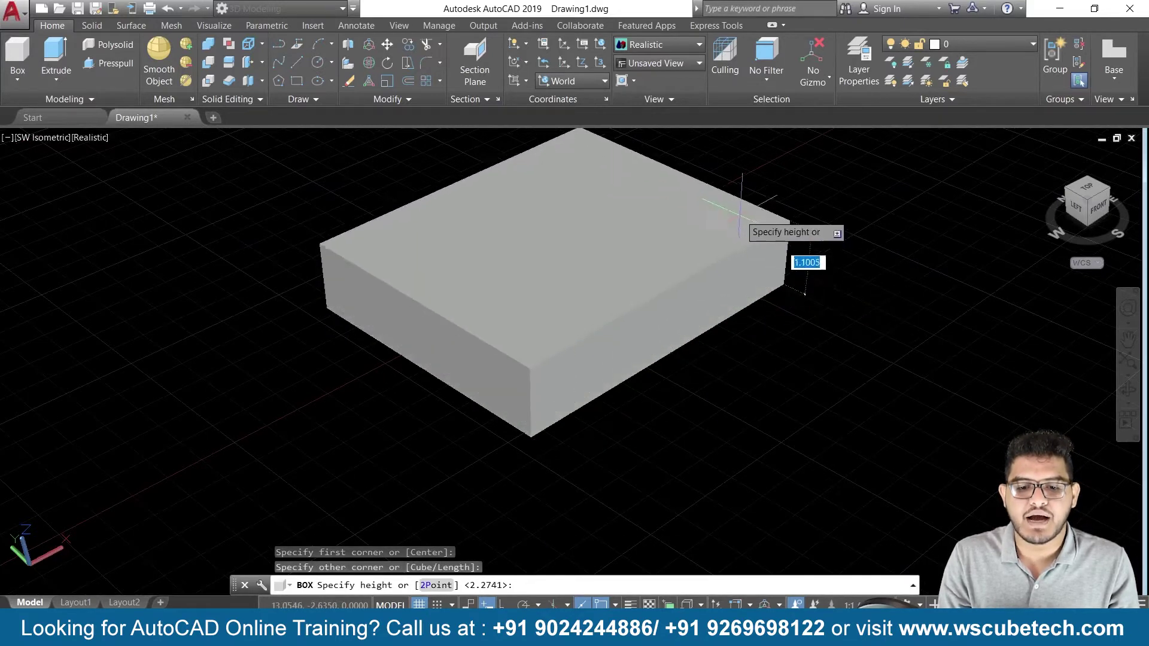
middle_drag(737, 186, 718, 276)
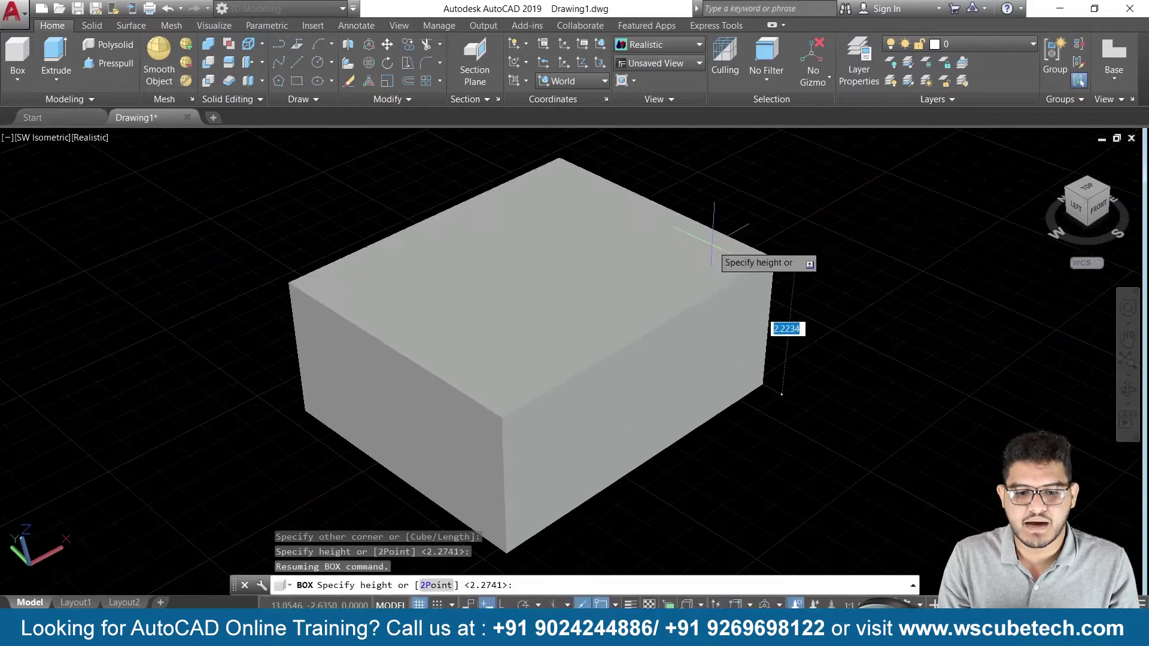
click(711, 236)
scroll(899, 247, down, 3)
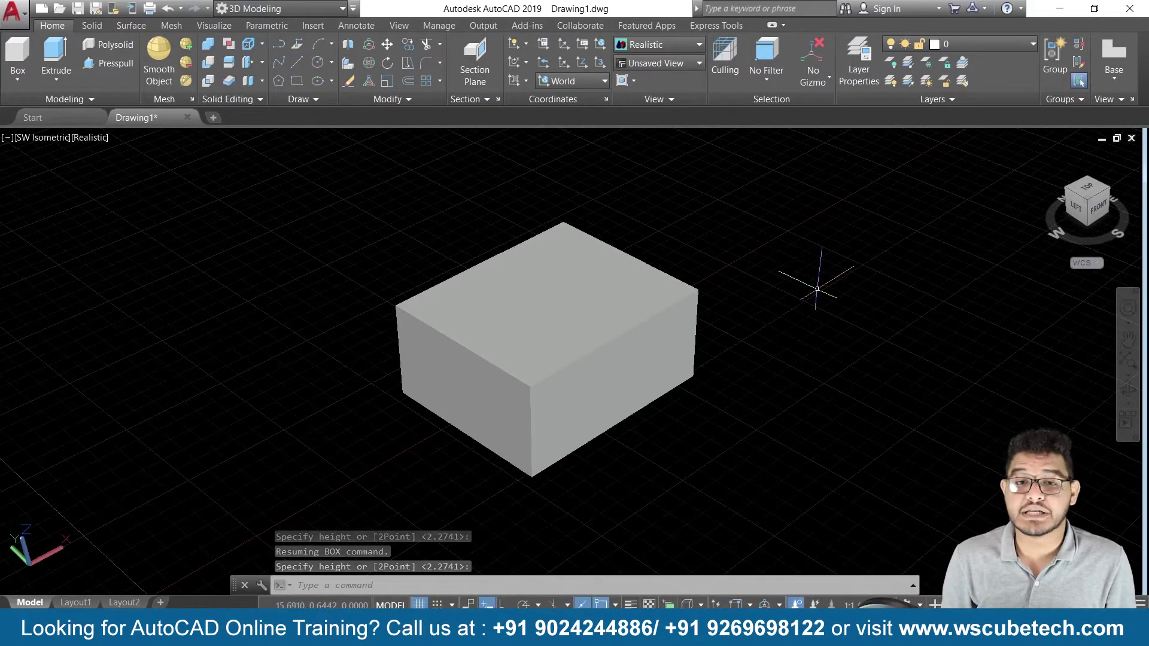
Draw circles centred on the box's right-hand bottom corner, radius about 3.22, and on the top corner above it, radius about 2.25
click(317, 62)
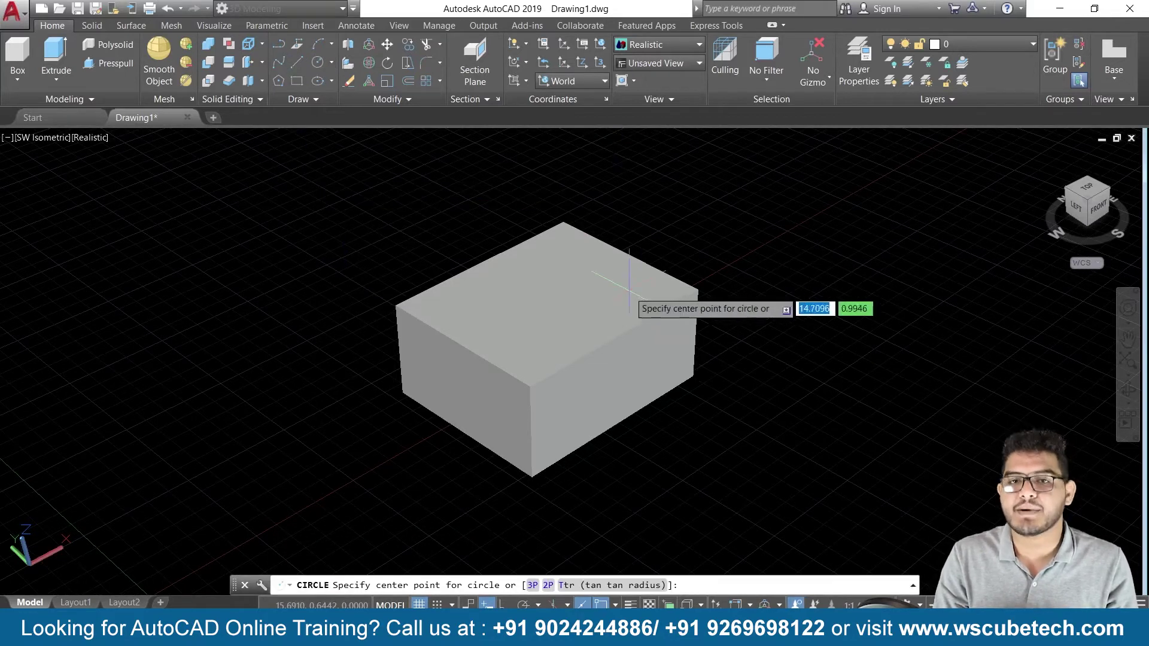
click(693, 376)
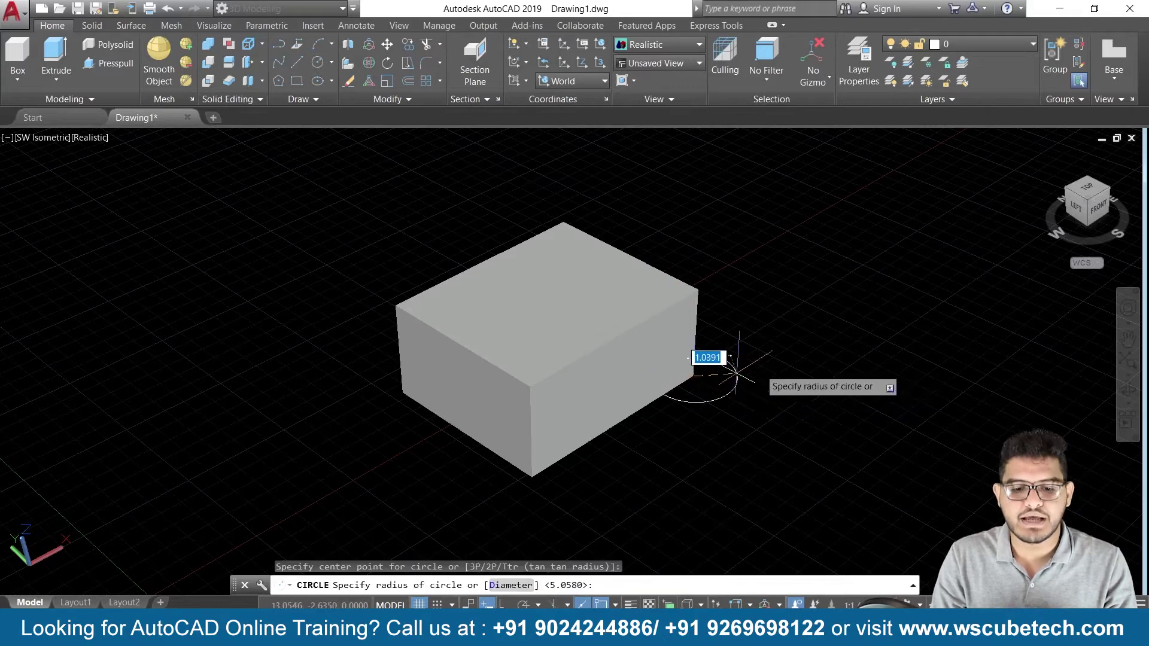
click(815, 349)
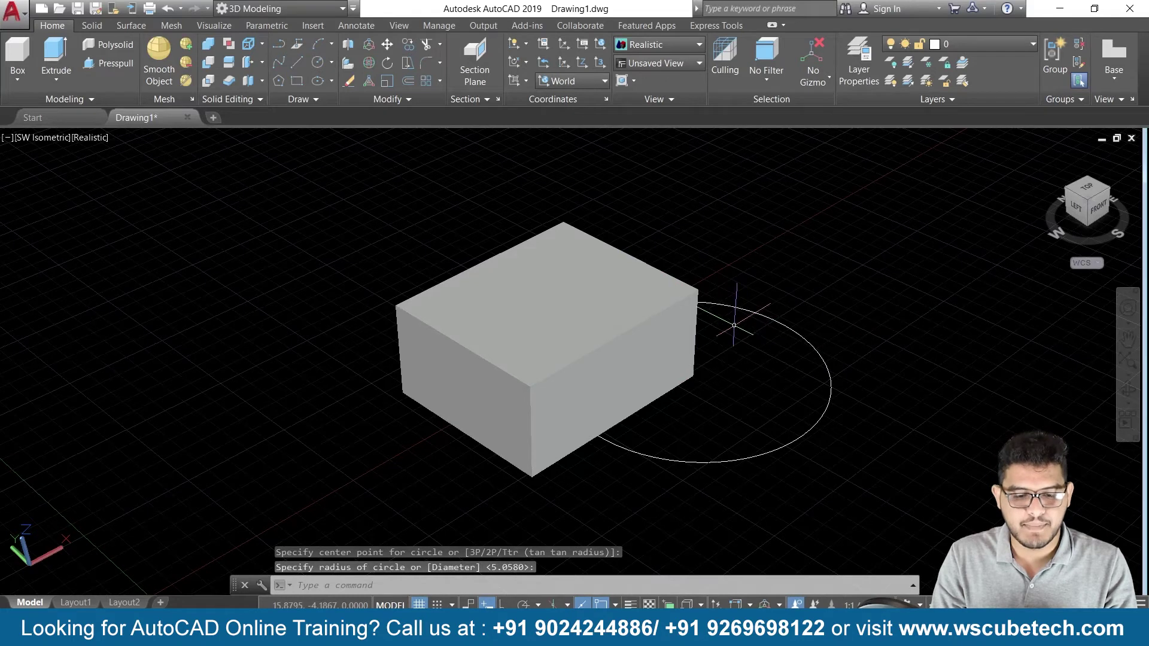
key(space)
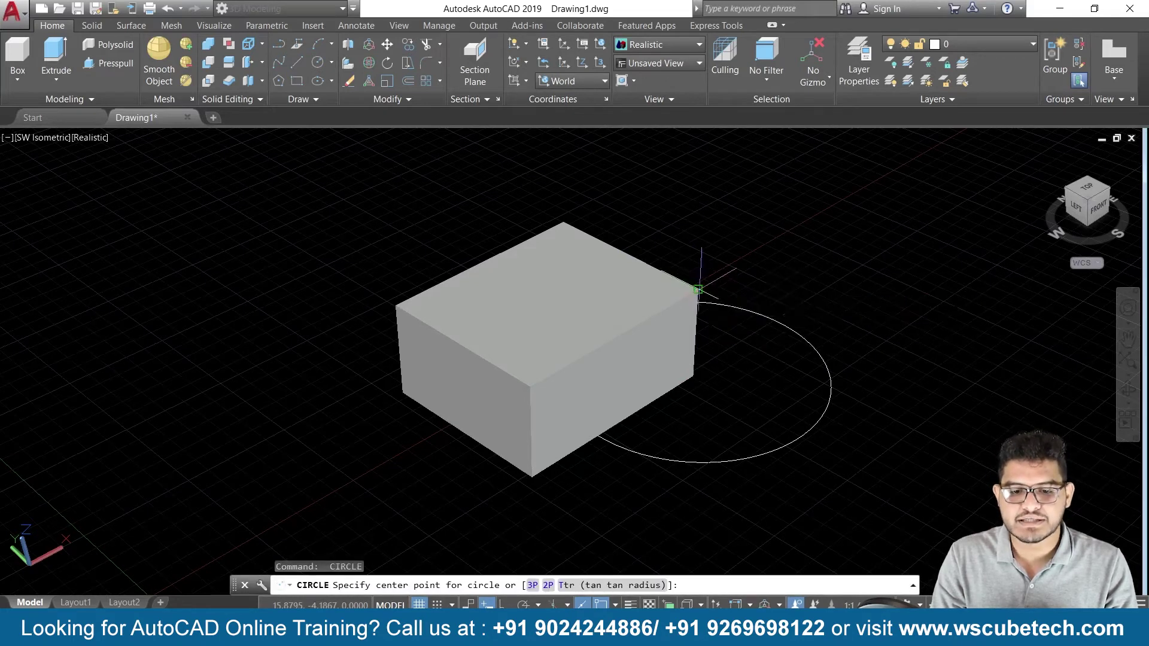
click(698, 290)
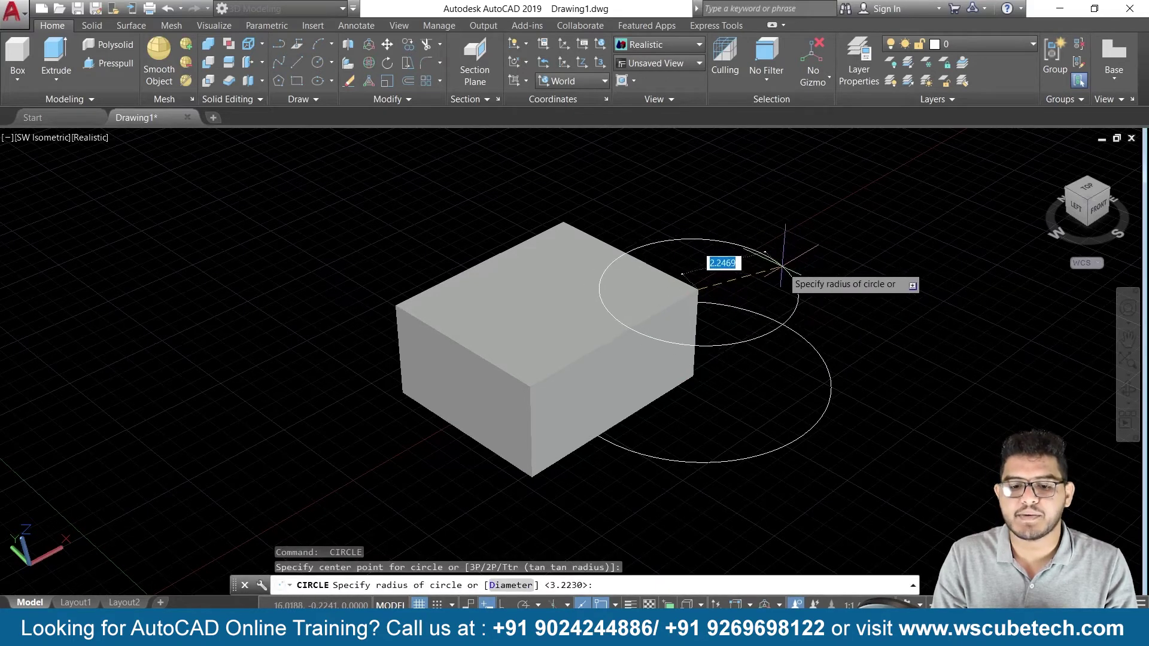
click(783, 264)
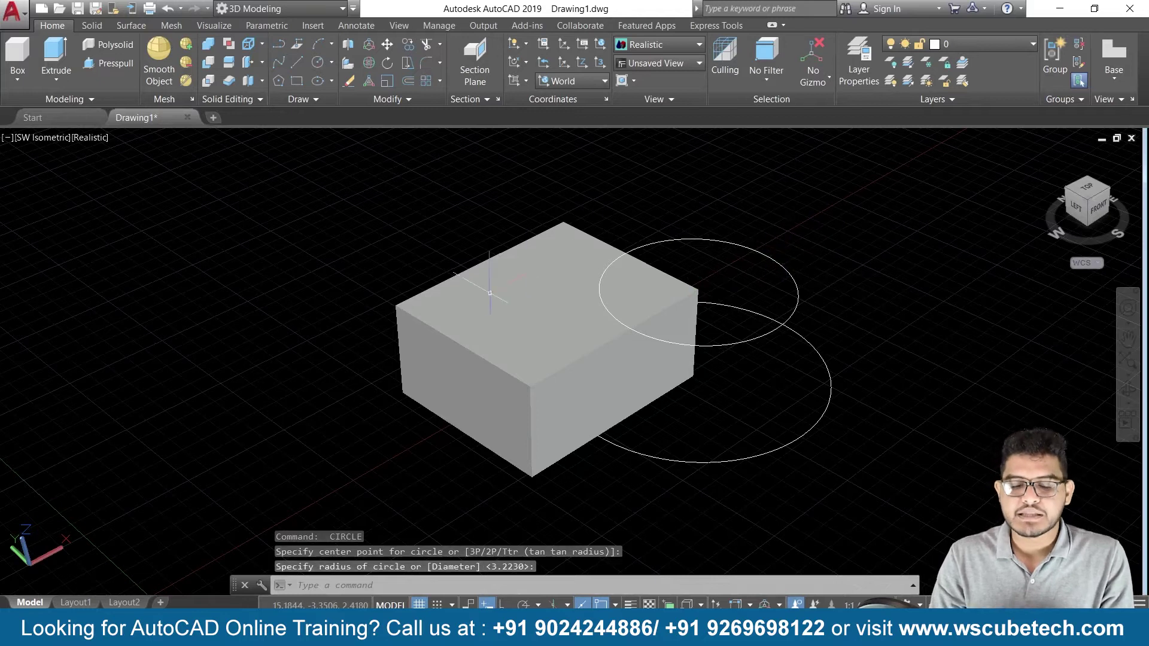
Draw a large circle centred within the box's outline, with a radius that extends beyond the whole box
scroll(303, 218, down, 1)
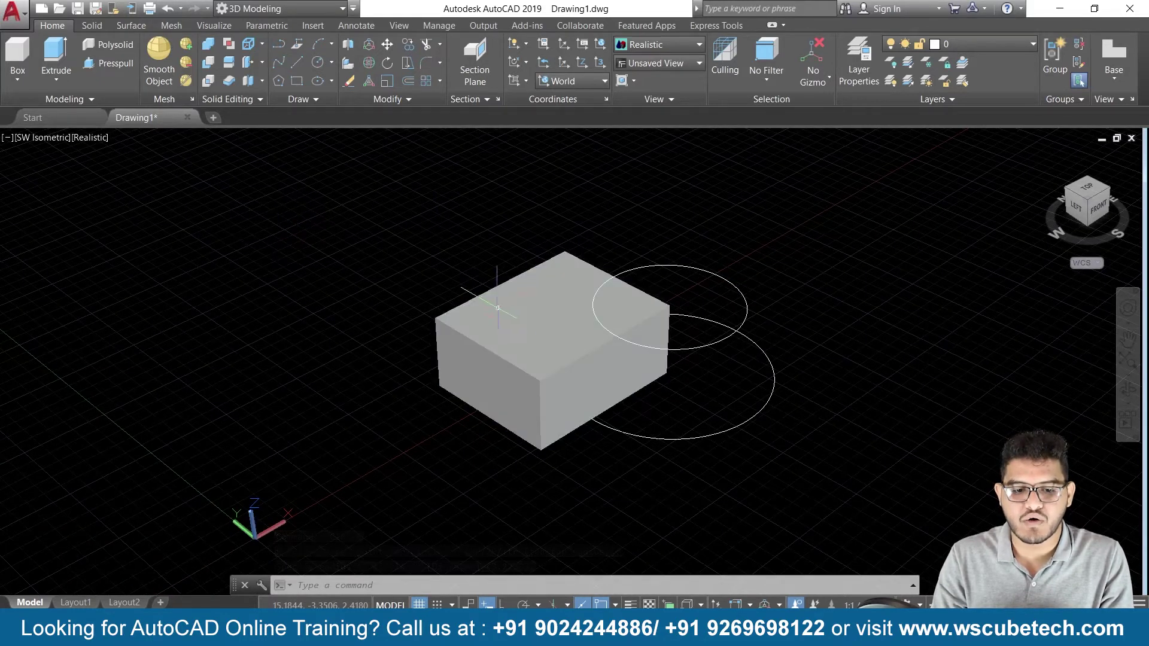
text(c)
key(Return)
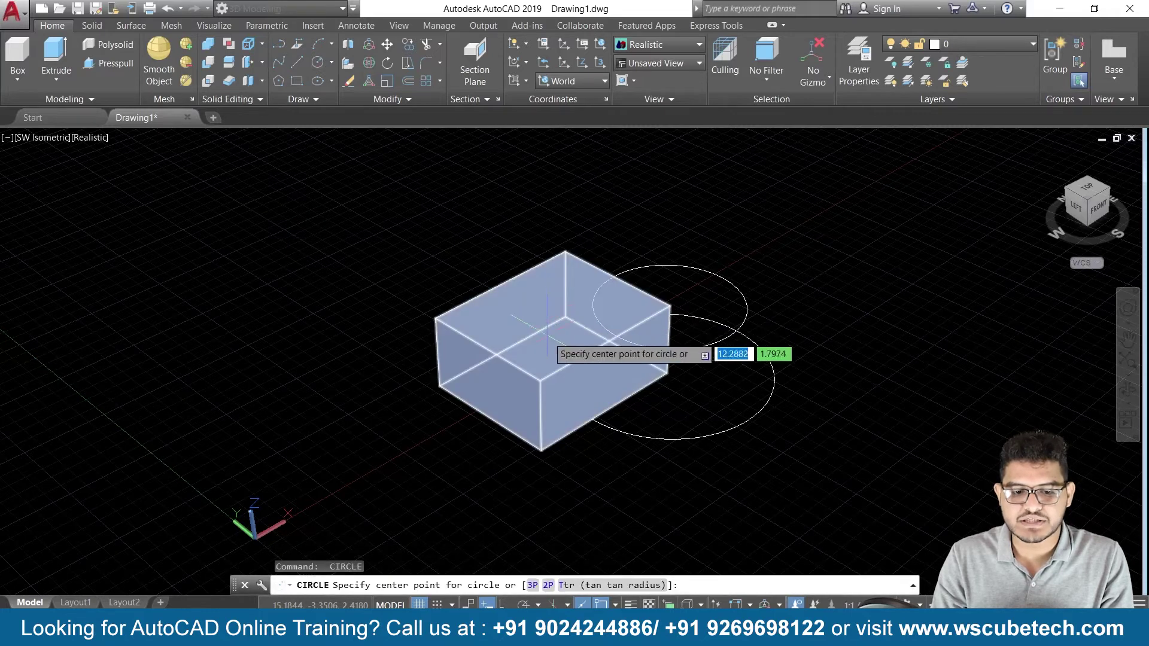
click(545, 324)
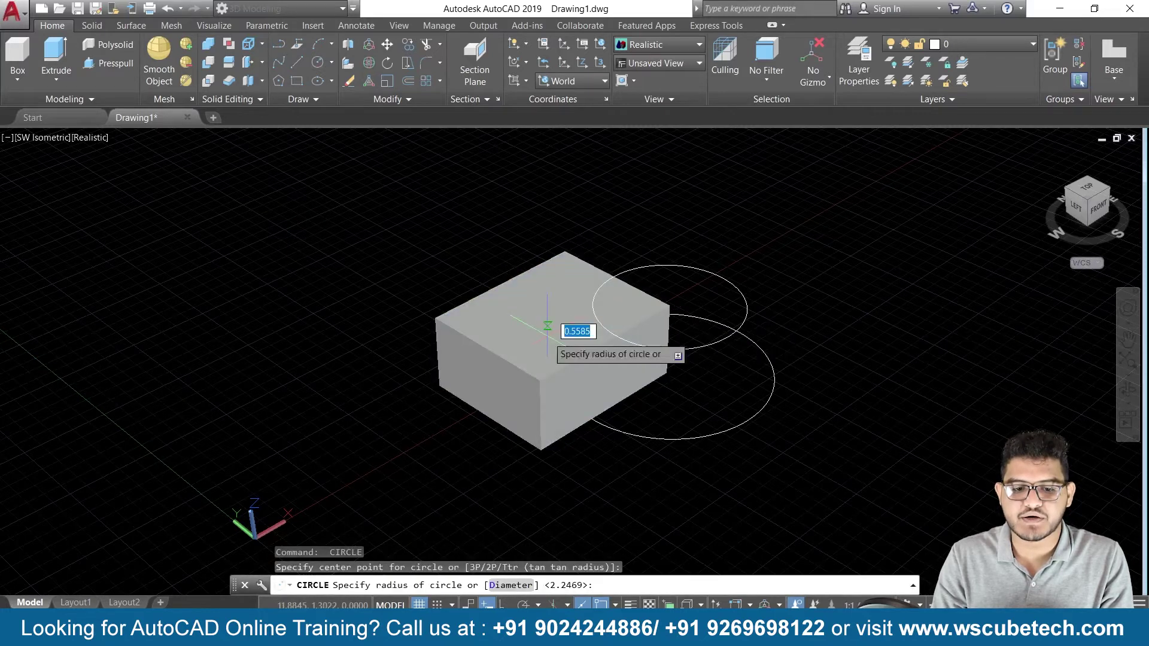
click(762, 289)
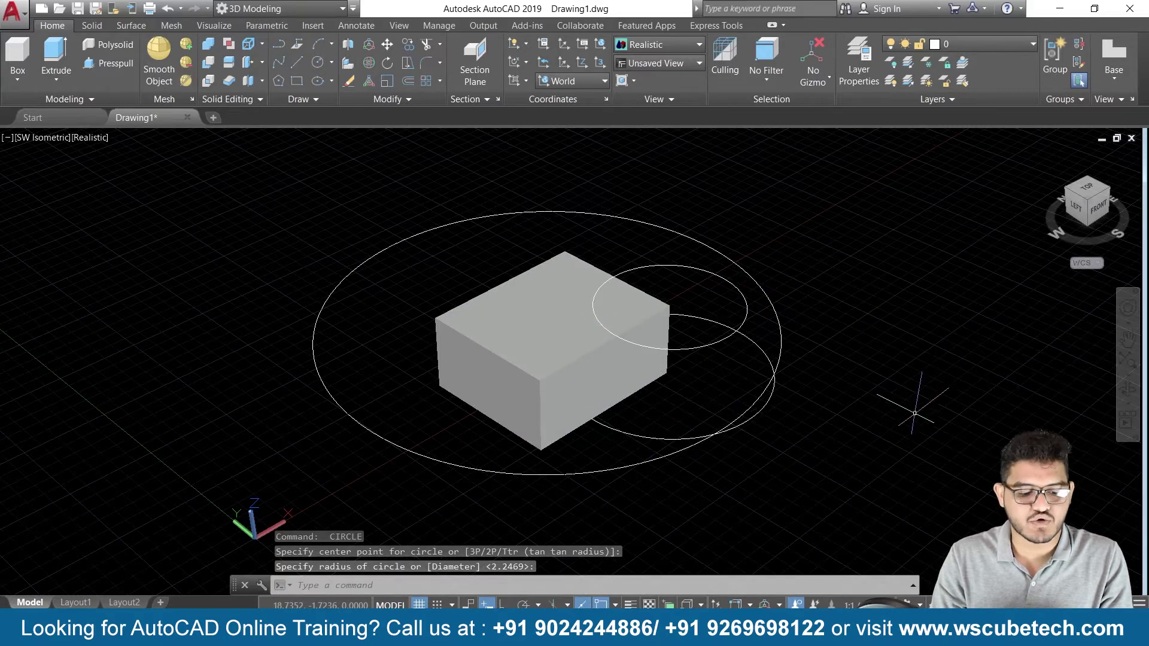
Examine from several angles, including the home view, which planes the three circles lie on relative to the box
mouse_move(912, 424)
middle_down()
mouse_move(900, 387)
mouse_move(797, 328)
mouse_move(778, 336)
mouse_move(787, 383)
mouse_move(800, 383)
middle_up()
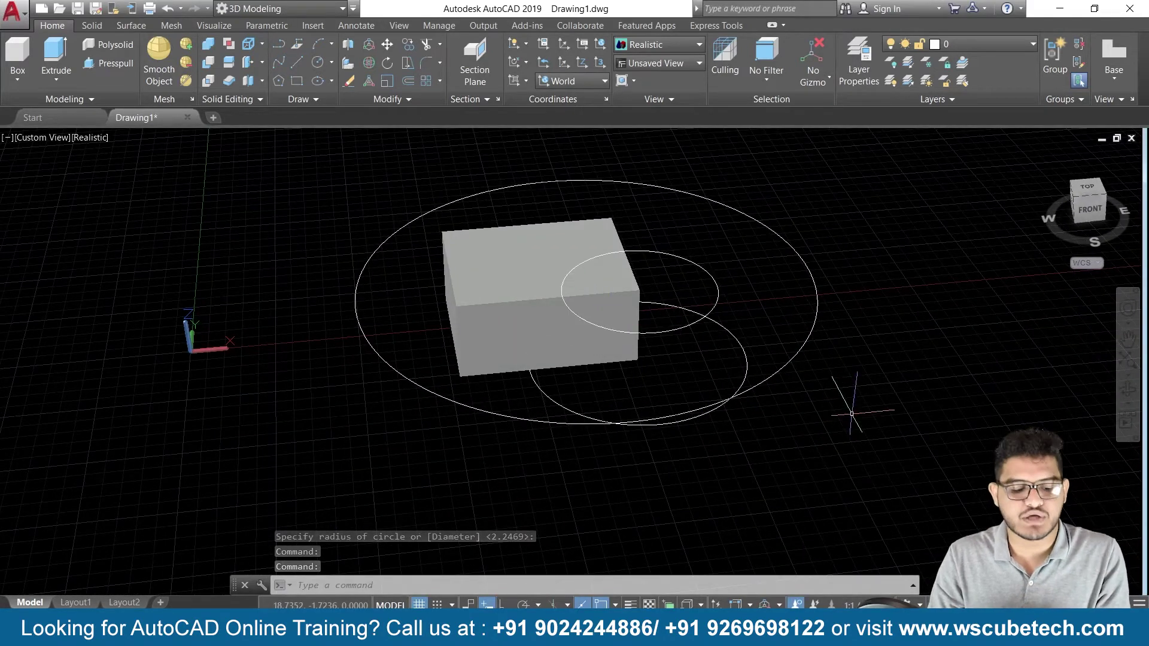
shift+middle_drag(853, 404, 886, 426)
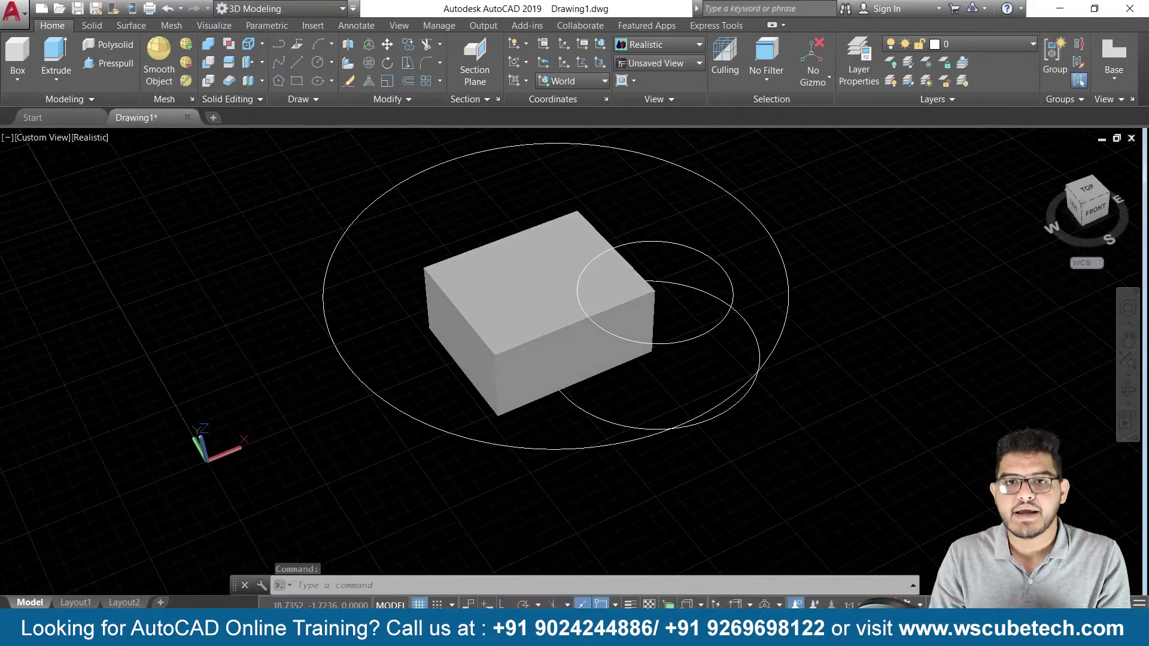
scroll(872, 346, down, 2)
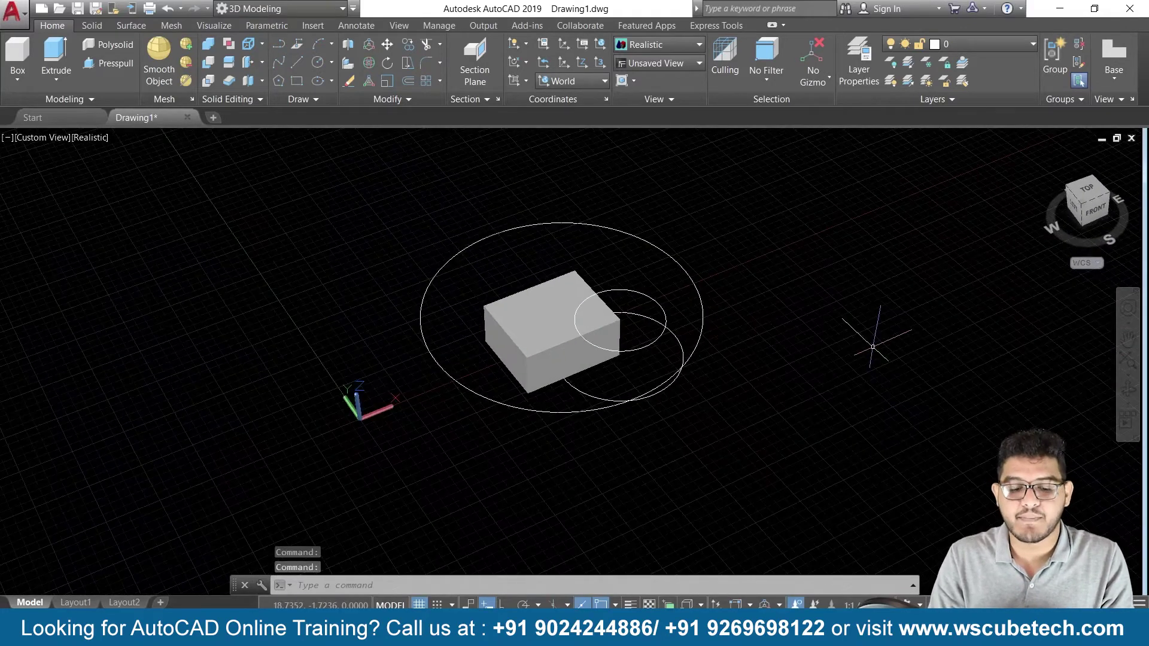
scroll(780, 324, up, 3)
shift+middle_drag(780, 324, 680, 334)
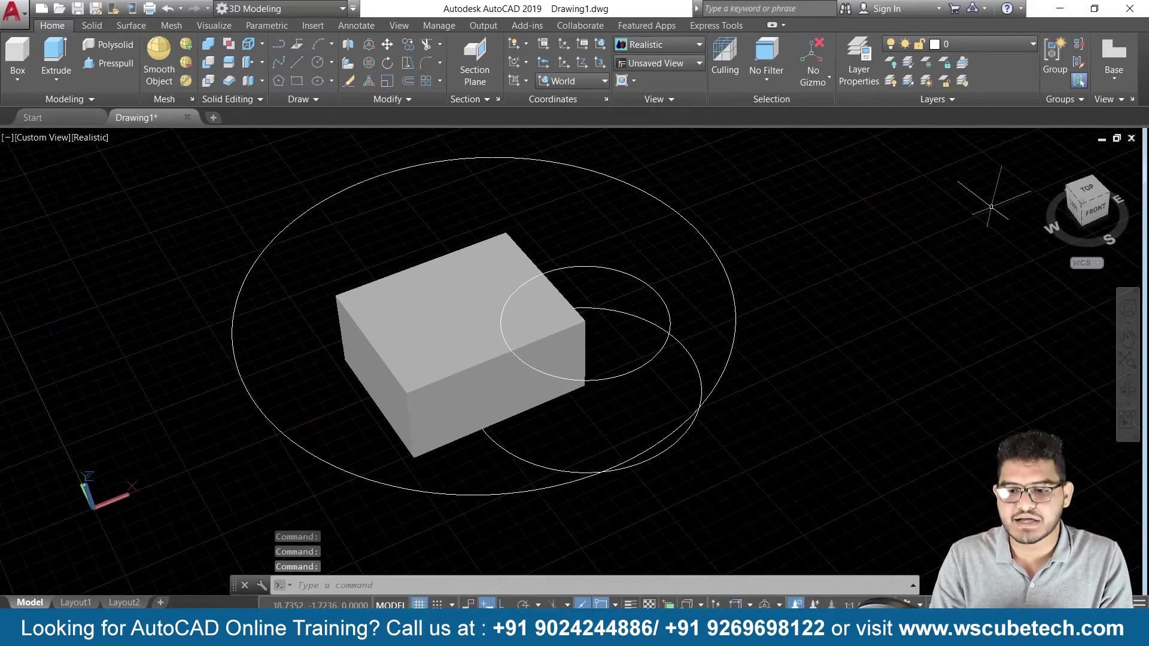
click(1046, 156)
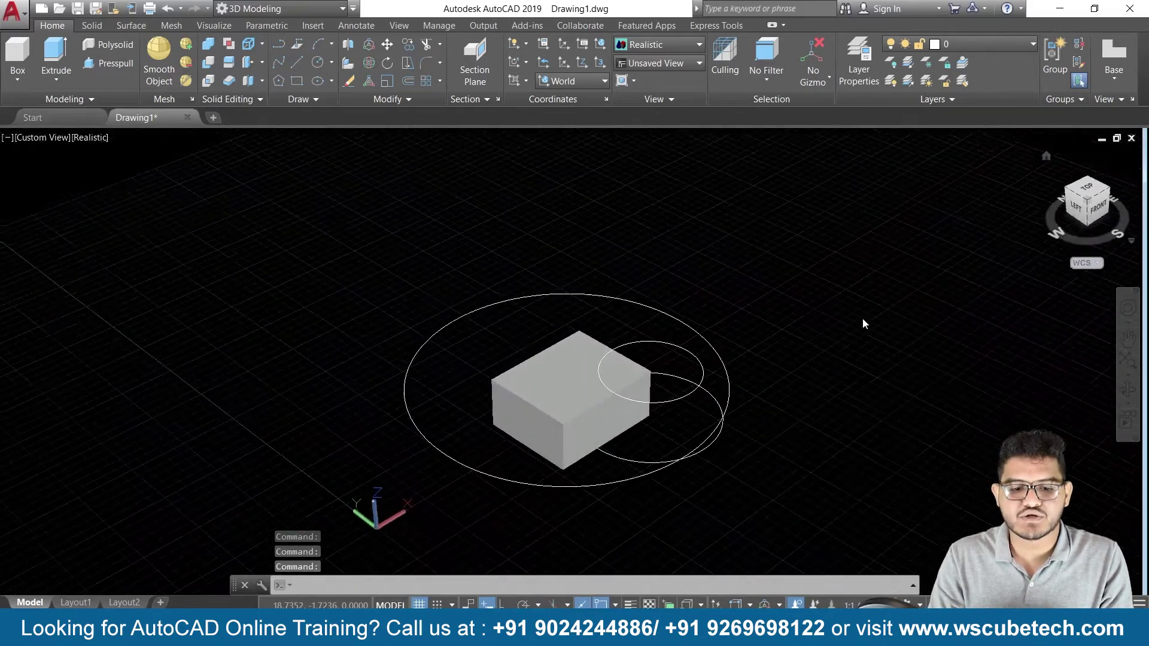
scroll(846, 328, up, 3)
middle_drag(753, 375, 715, 262)
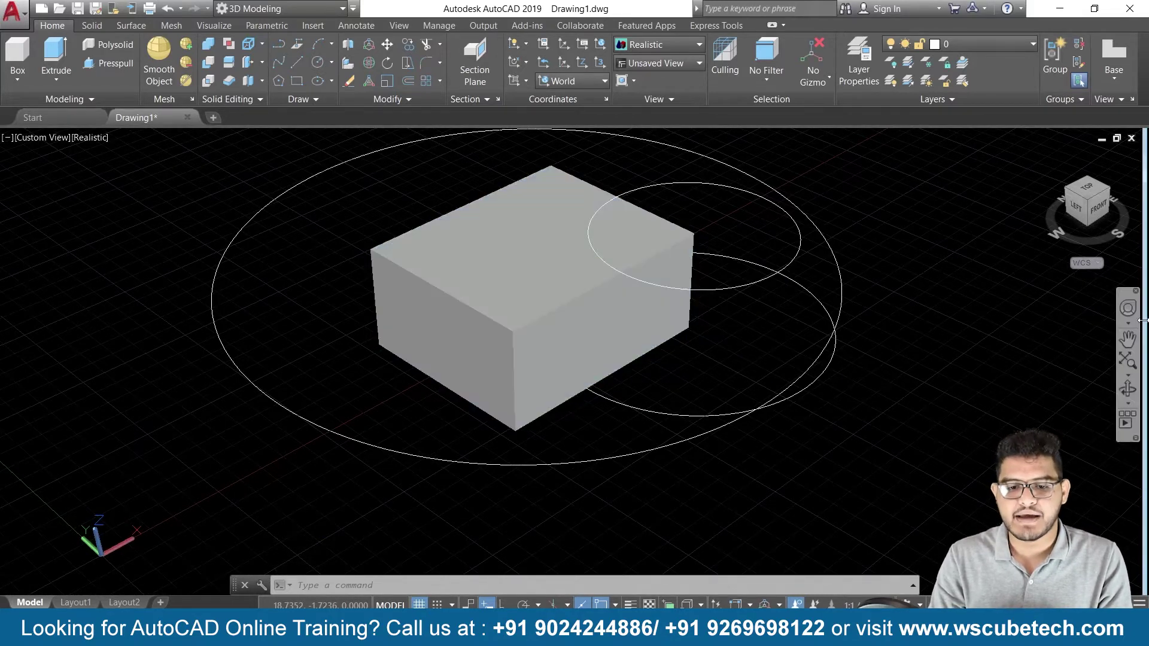
scroll(911, 261, down, 1)
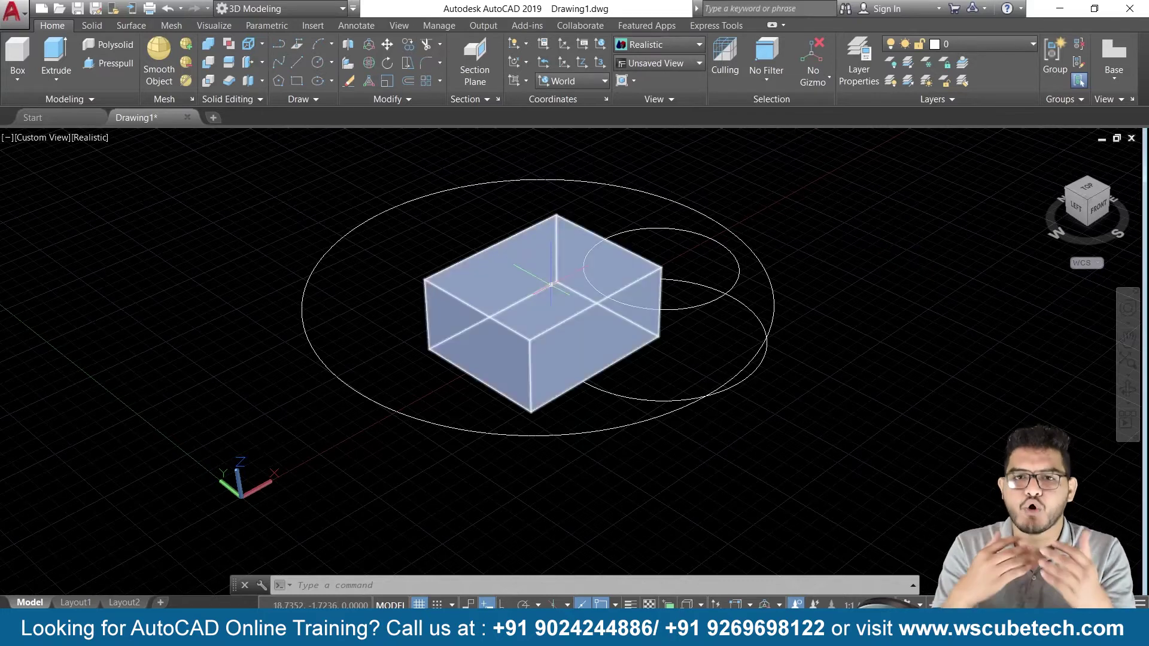
Draw a rectangle from a point picked over the box's top face to a point outside the large circle
click(296, 81)
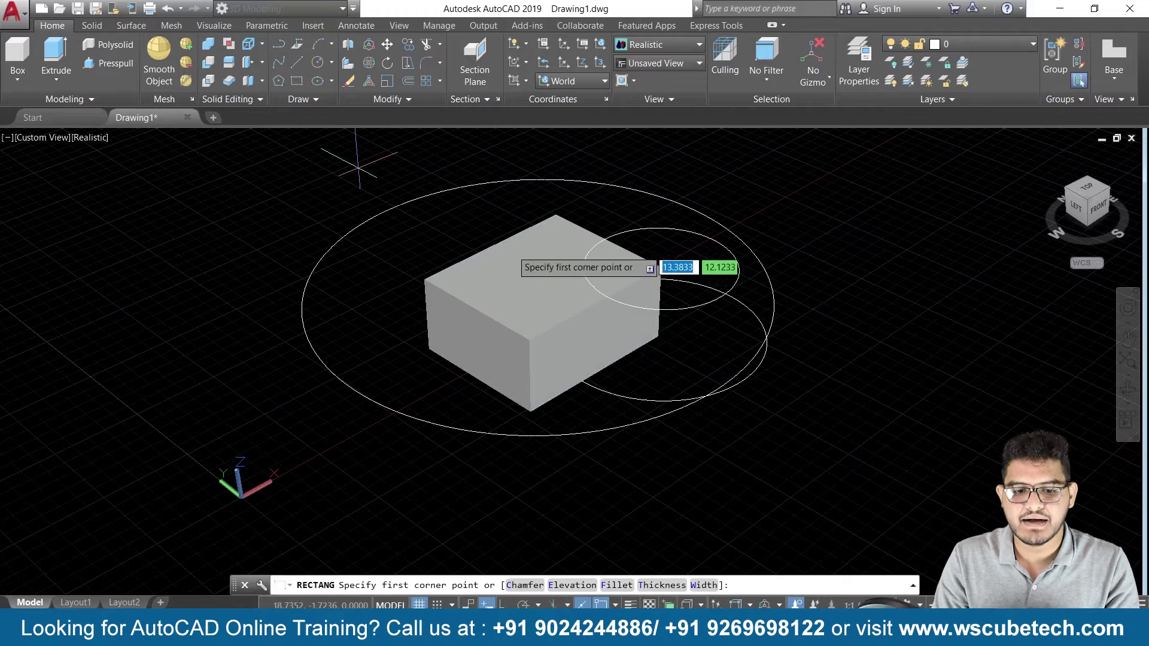
click(506, 277)
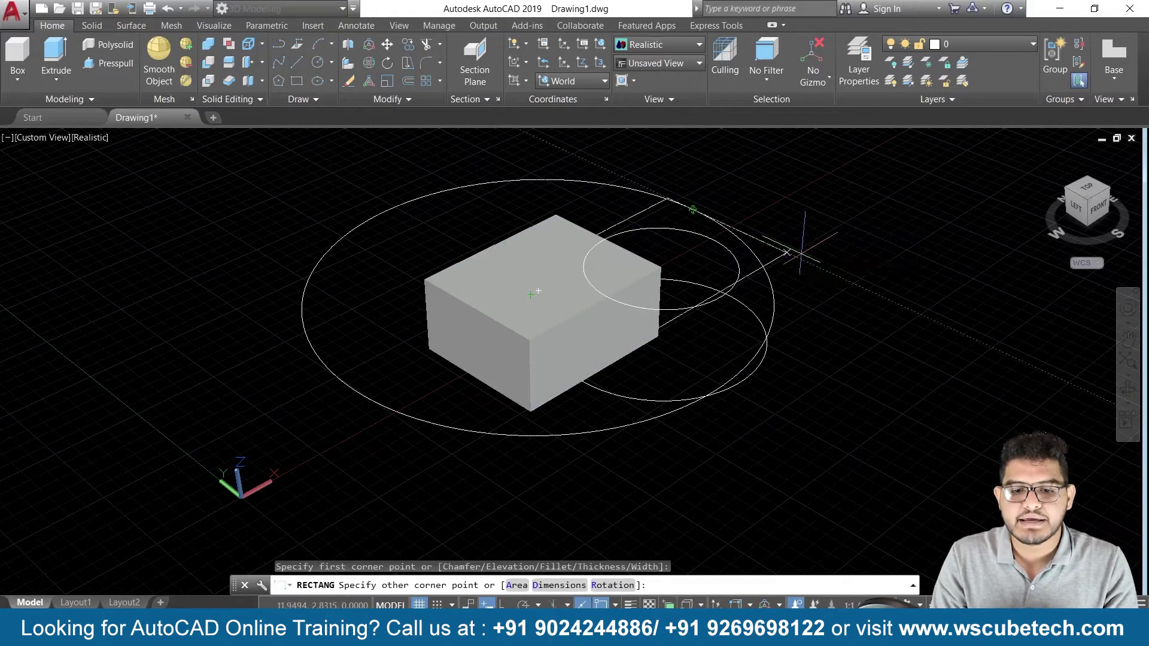
click(794, 258)
mouse_move(860, 395)
shift+middle_down()
mouse_move(828, 533)
mouse_move(839, 336)
mouse_move(856, 380)
mouse_move(882, 385)
mouse_move(845, 296)
shift+middle_up()
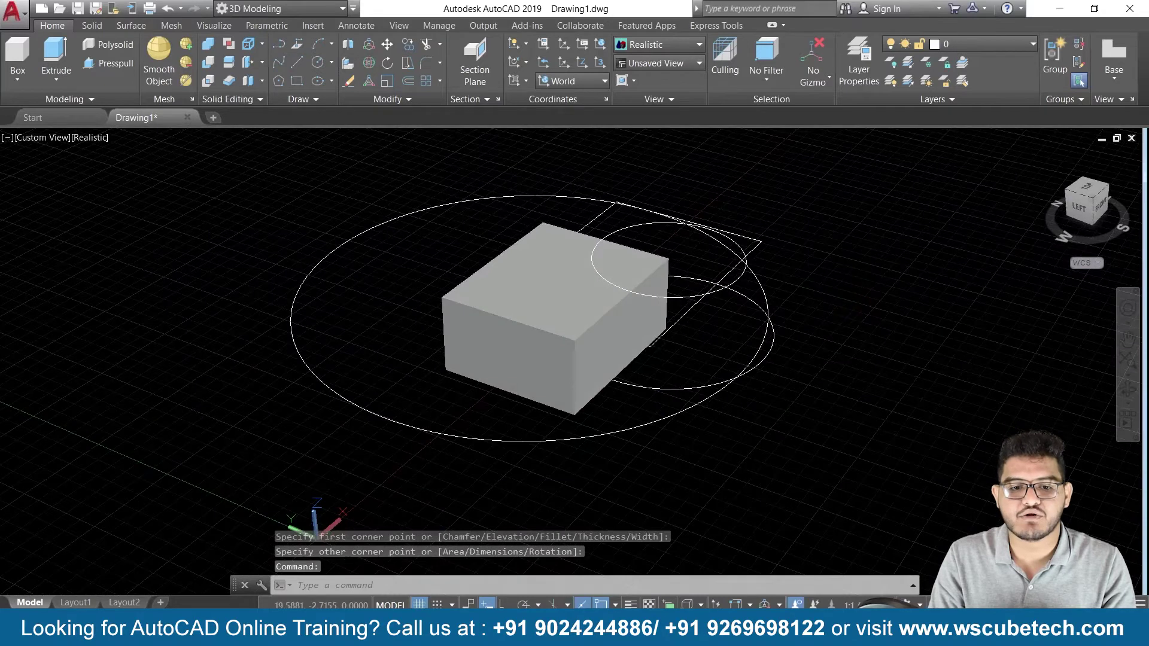
click(577, 80)
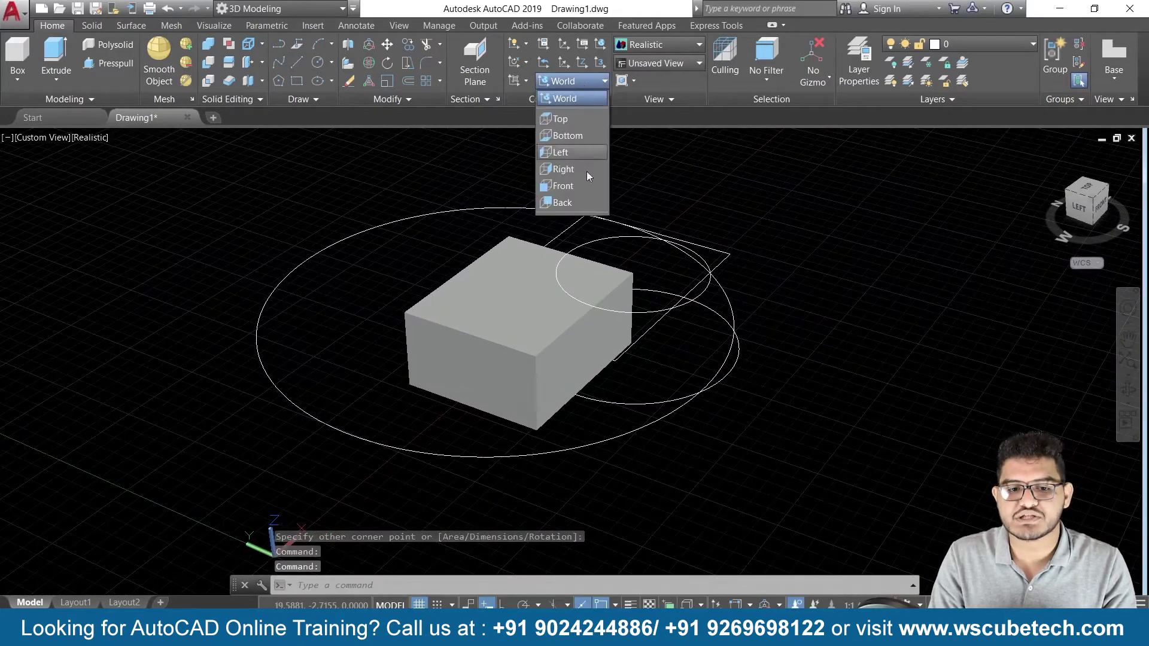
click(830, 234)
Erase the box, the three circles and the rectangle from the drawing
scroll(819, 216, down, 4)
shift+middle_drag(806, 260, 775, 275)
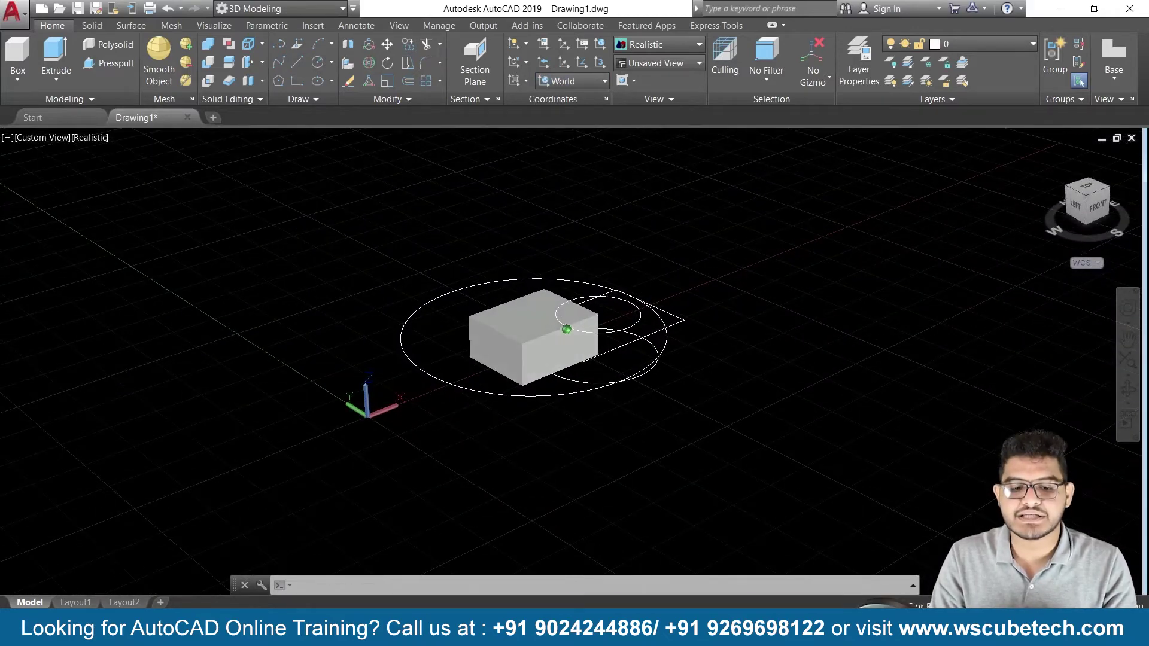
key(ctrl+a)
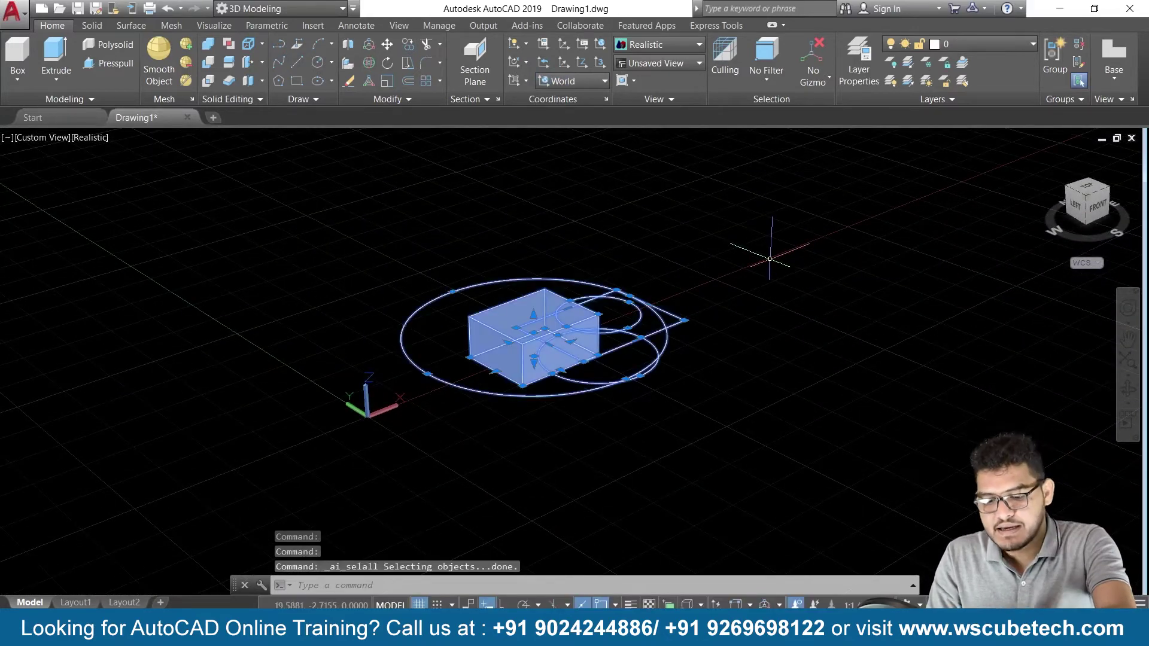
key(Delete)
Create a new, larger solid box by picking two base corners and a height in the empty model space
scroll(621, 326, up, 3)
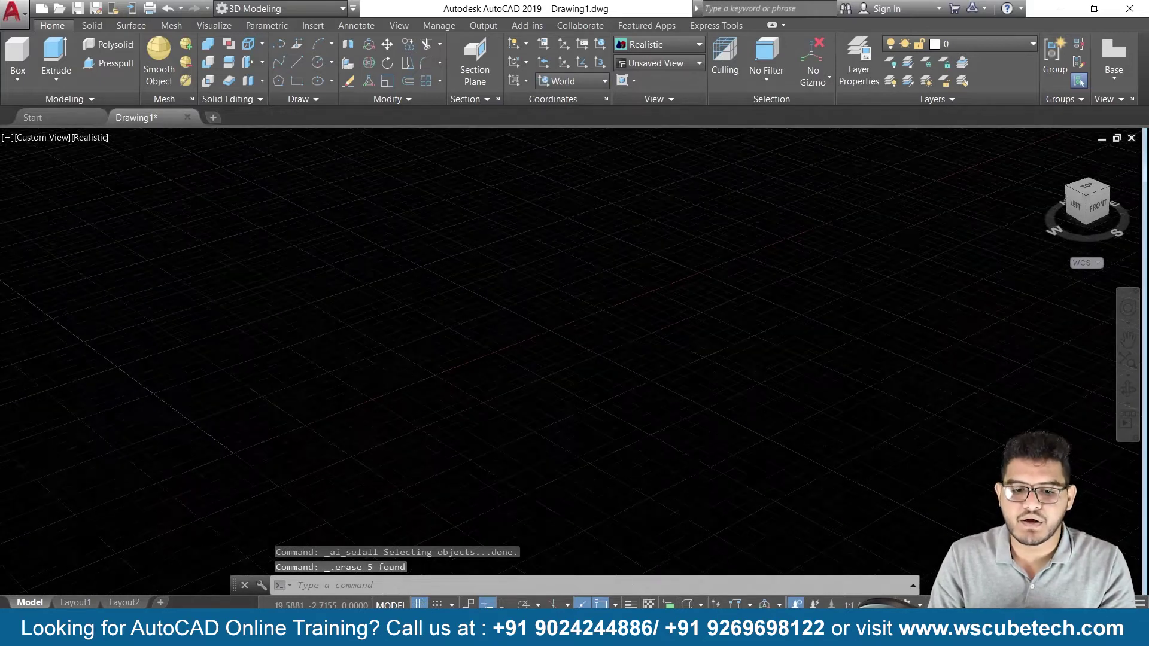
middle_drag(551, 334, 579, 383)
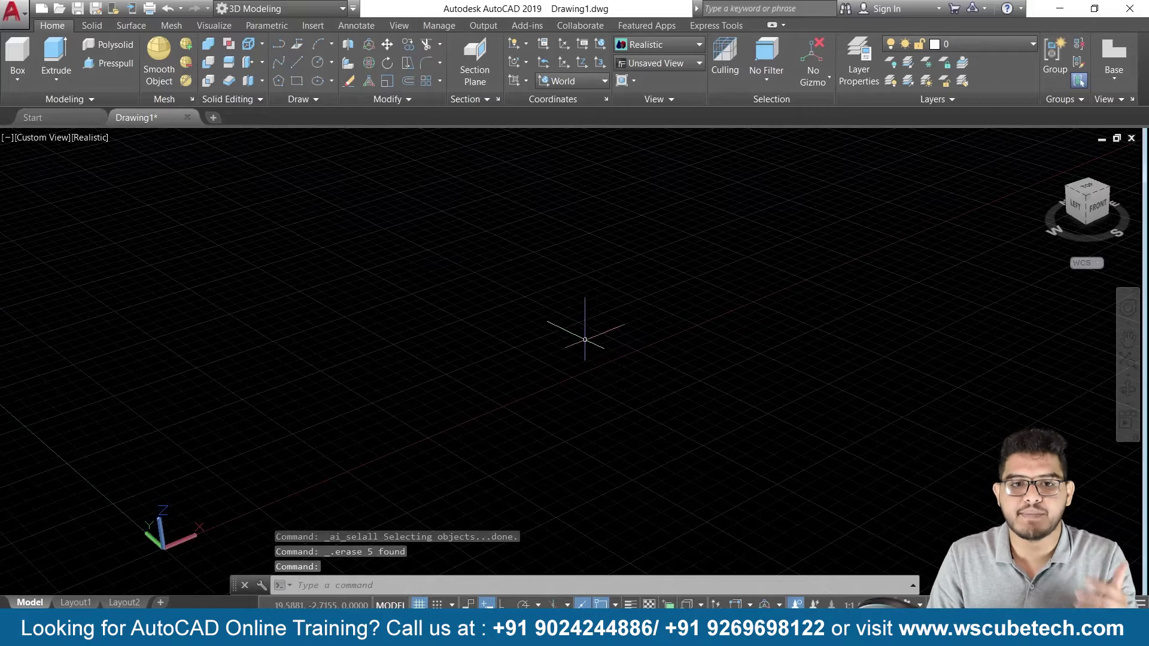
click(18, 56)
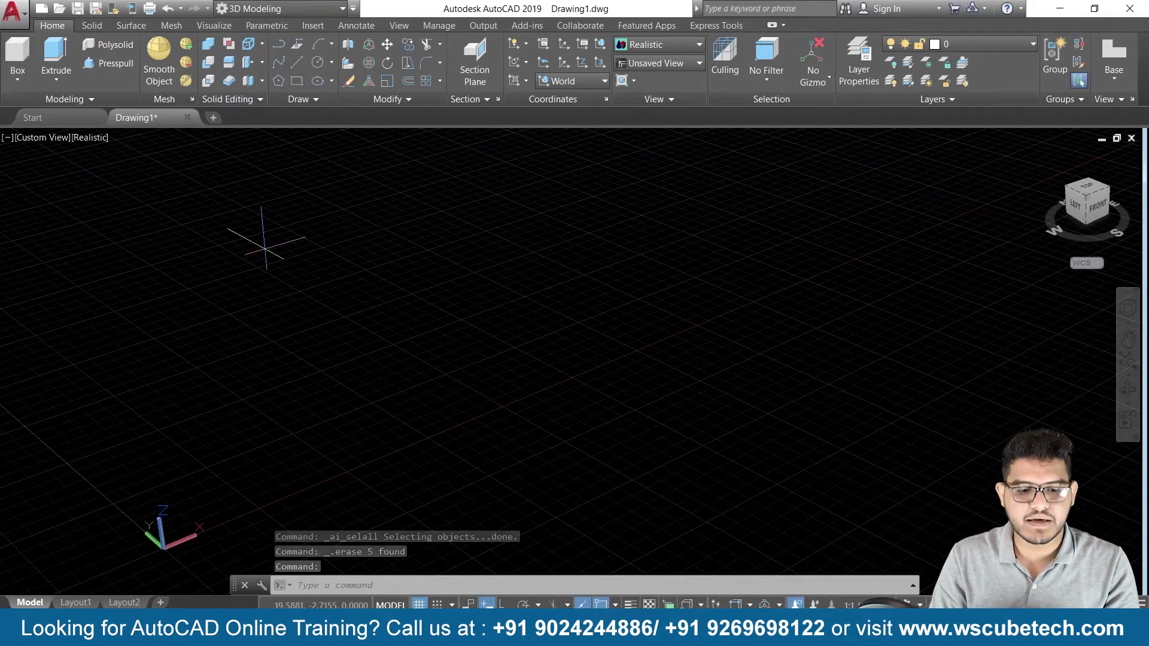
click(383, 378)
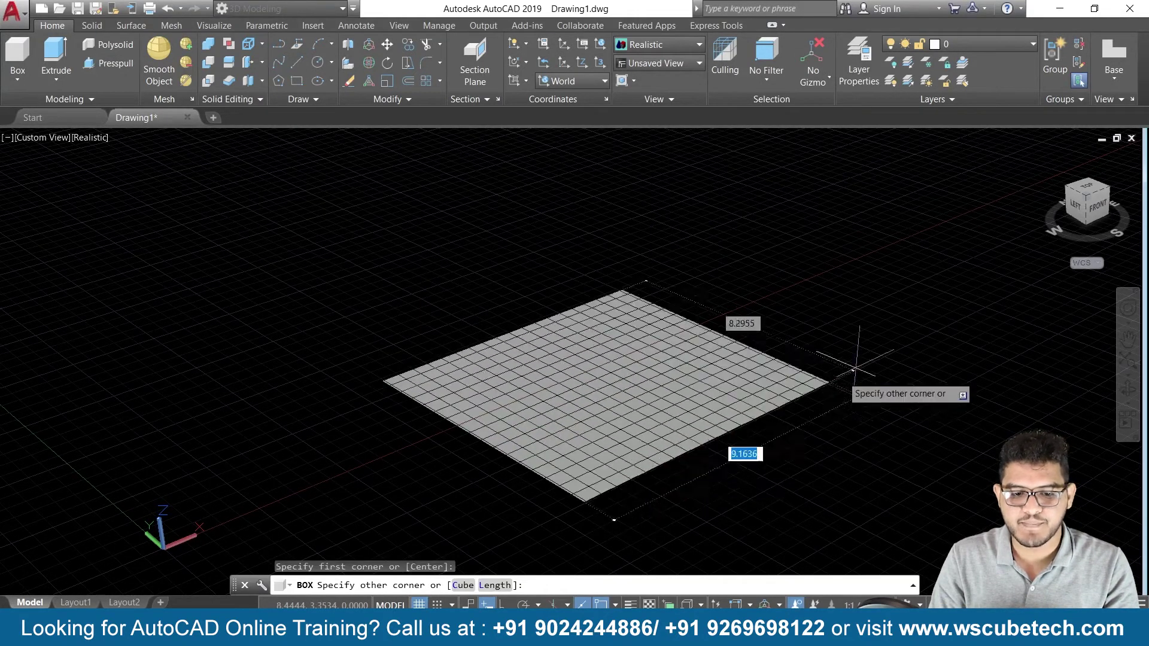
click(935, 383)
click(849, 248)
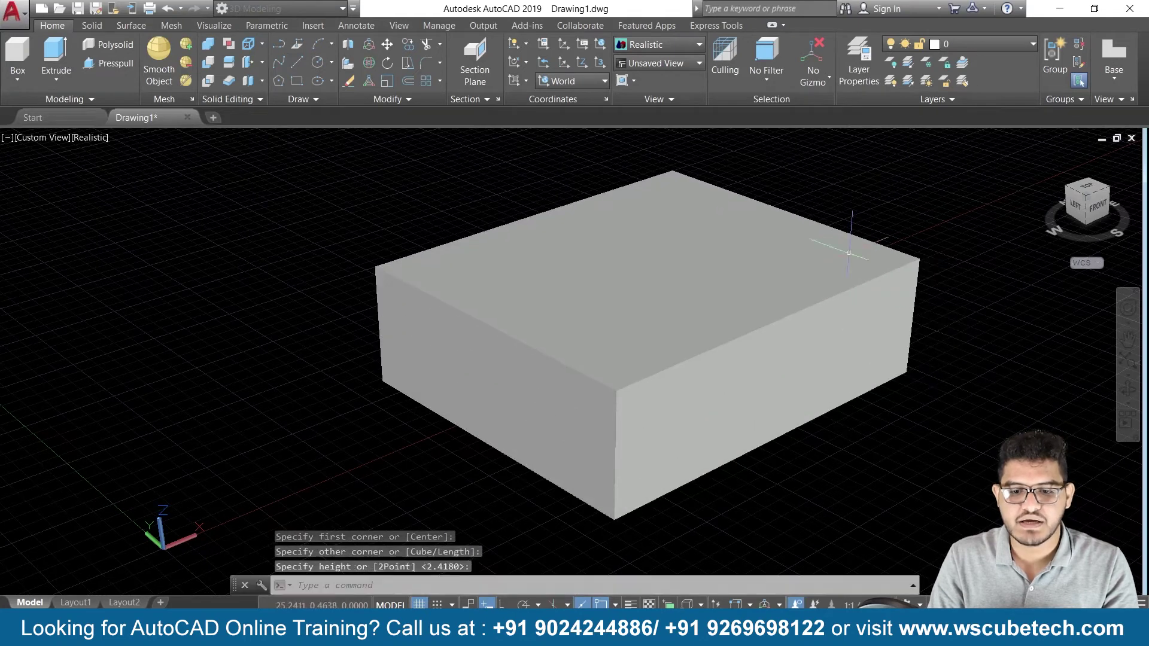
scroll(952, 371, down, 3)
scroll(882, 345, up, 2)
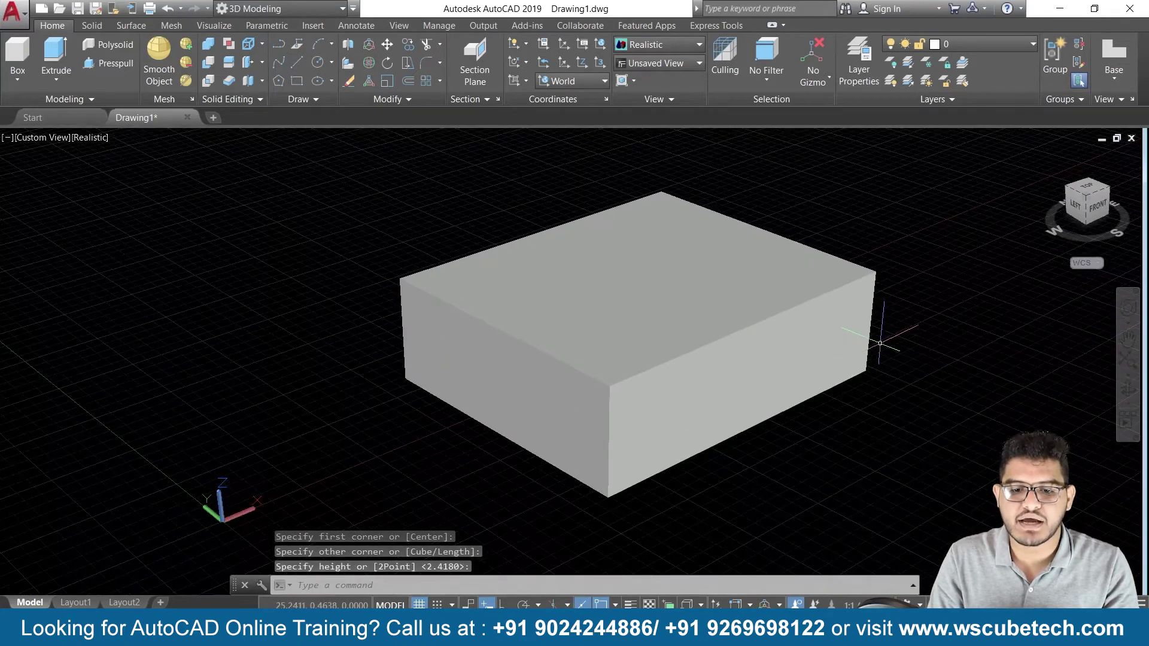
middle_drag(918, 331, 854, 350)
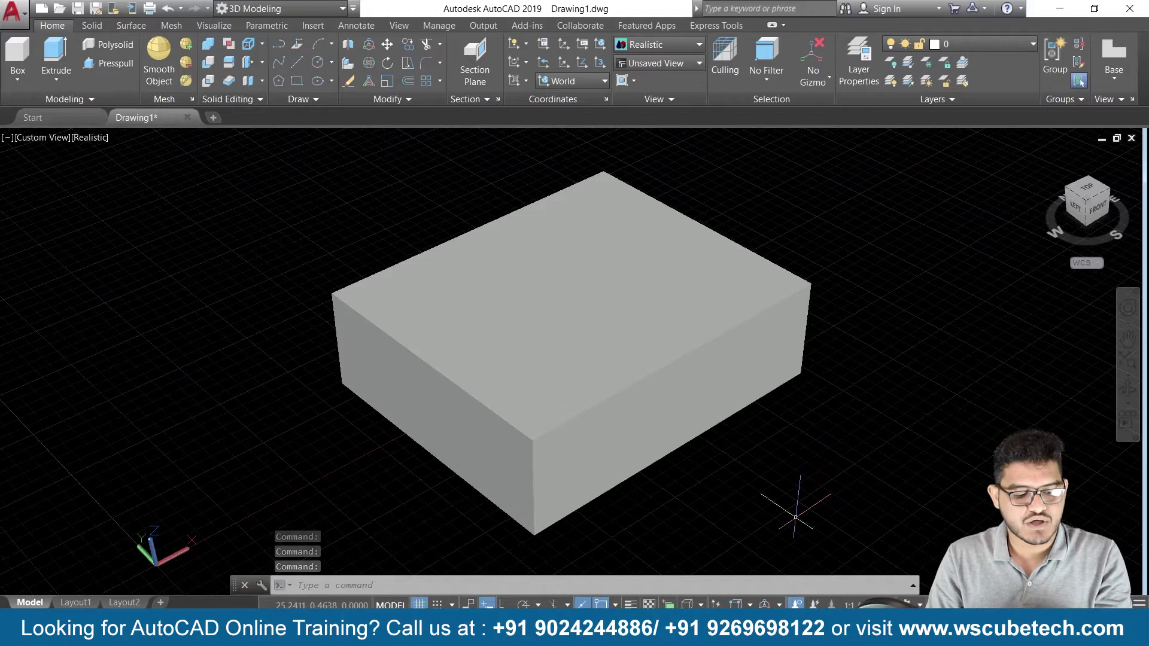
Review the Dynamic UCS definition on the presentation slide, return to the AutoCAD drawing and turn on Dynamic UCS
key(alt+Tab)
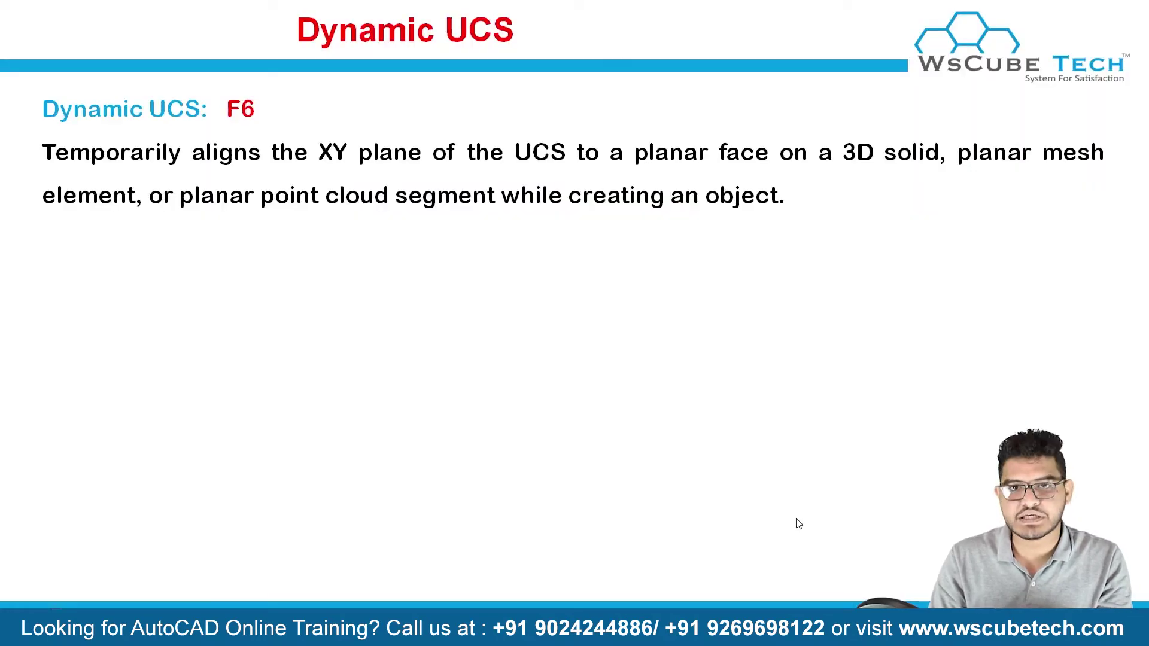
key(alt+Tab)
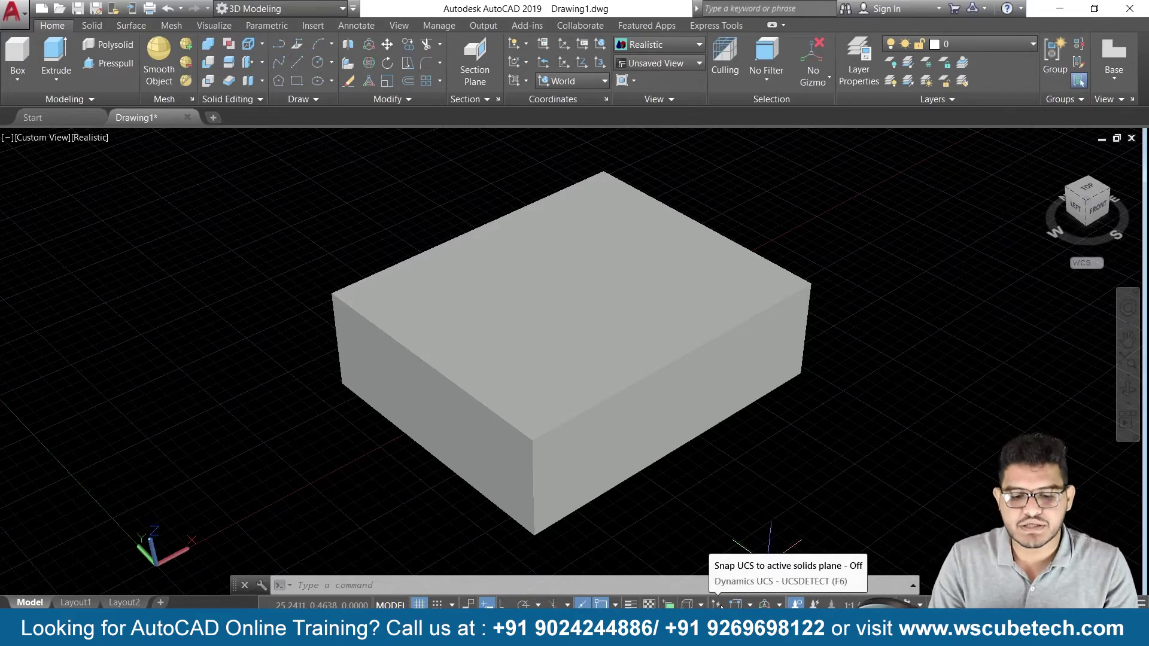
click(718, 605)
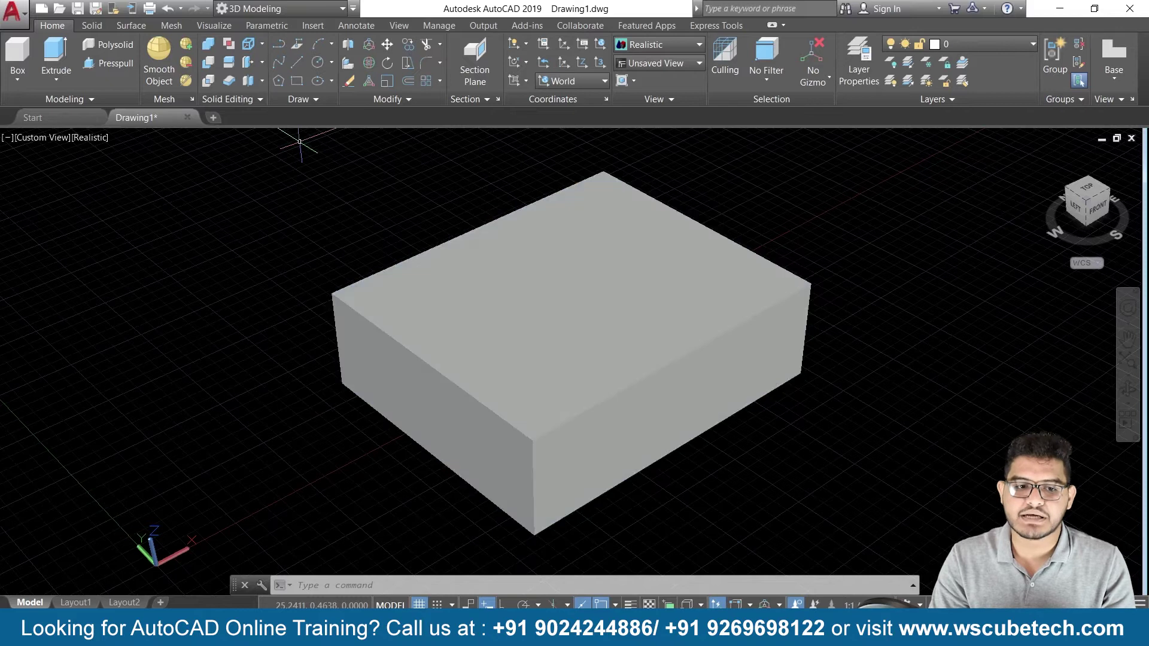
click(572, 288)
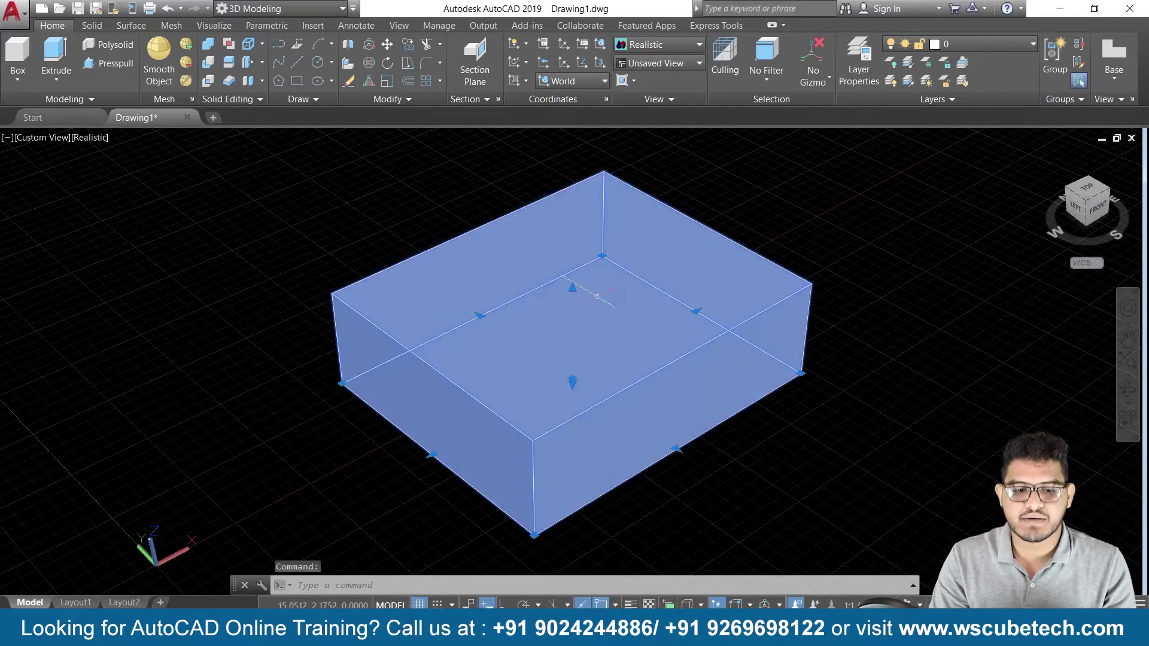
key(Escape)
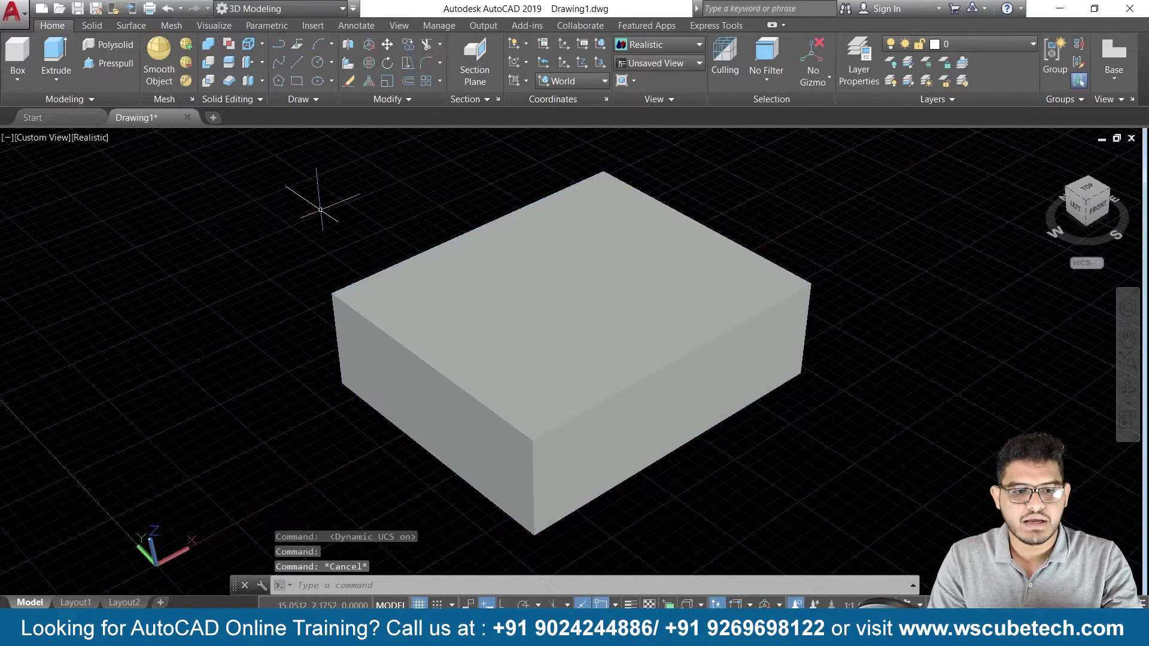
Draw a circle with a radius of about 2.5 near the middle of the box's top face
click(316, 63)
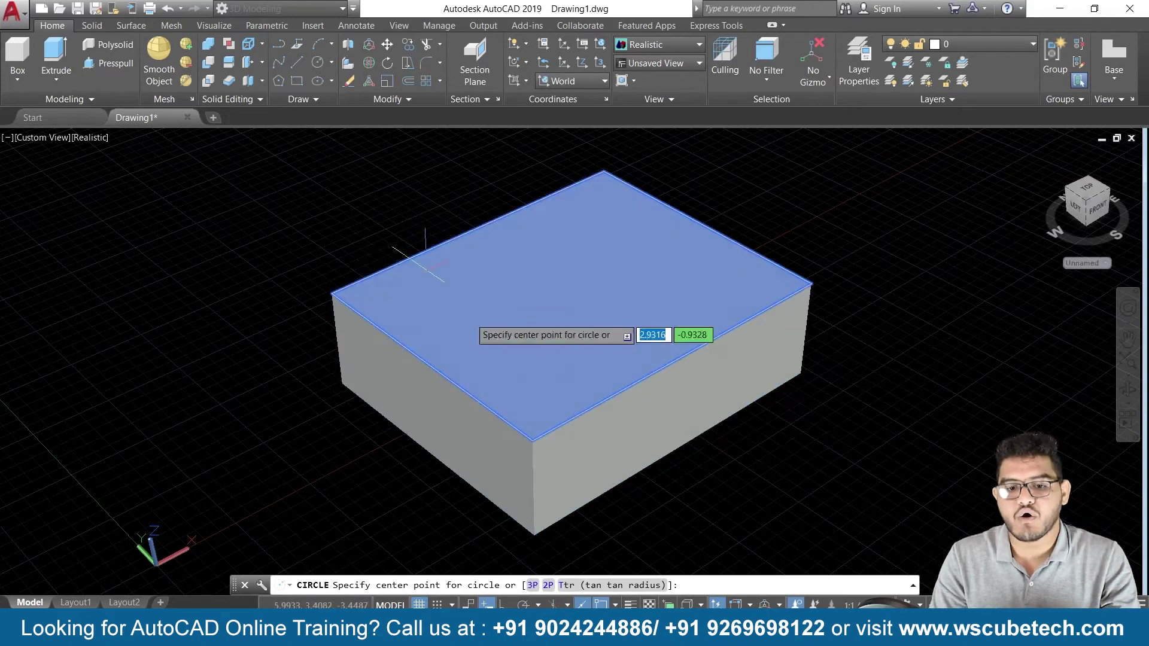
click(575, 290)
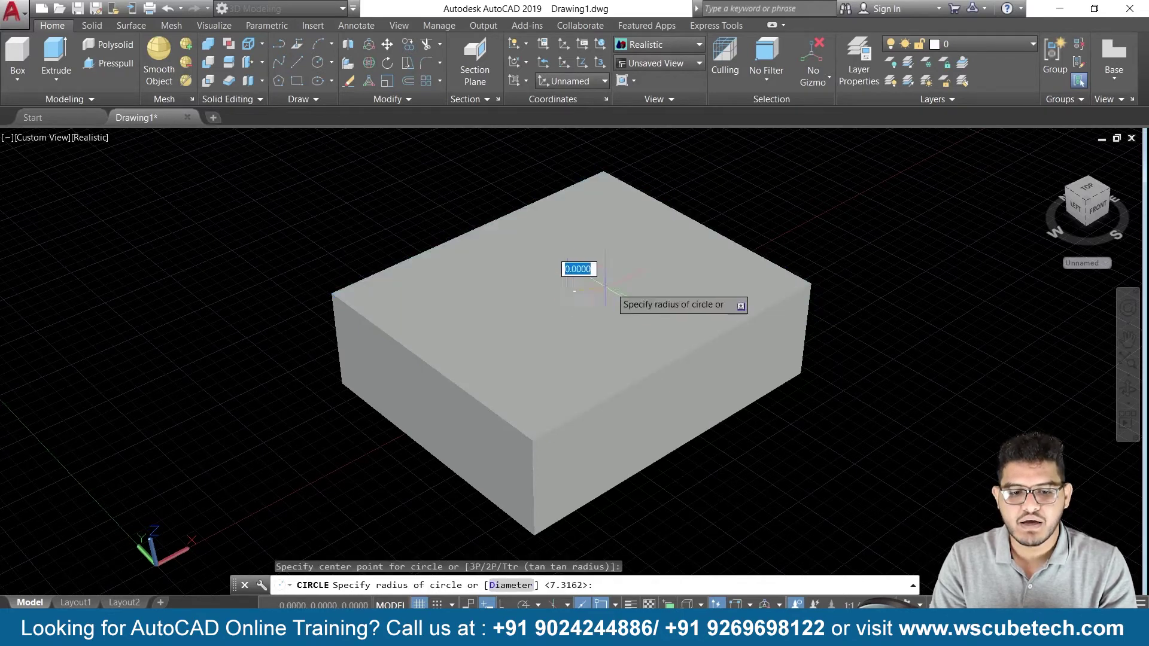
click(655, 293)
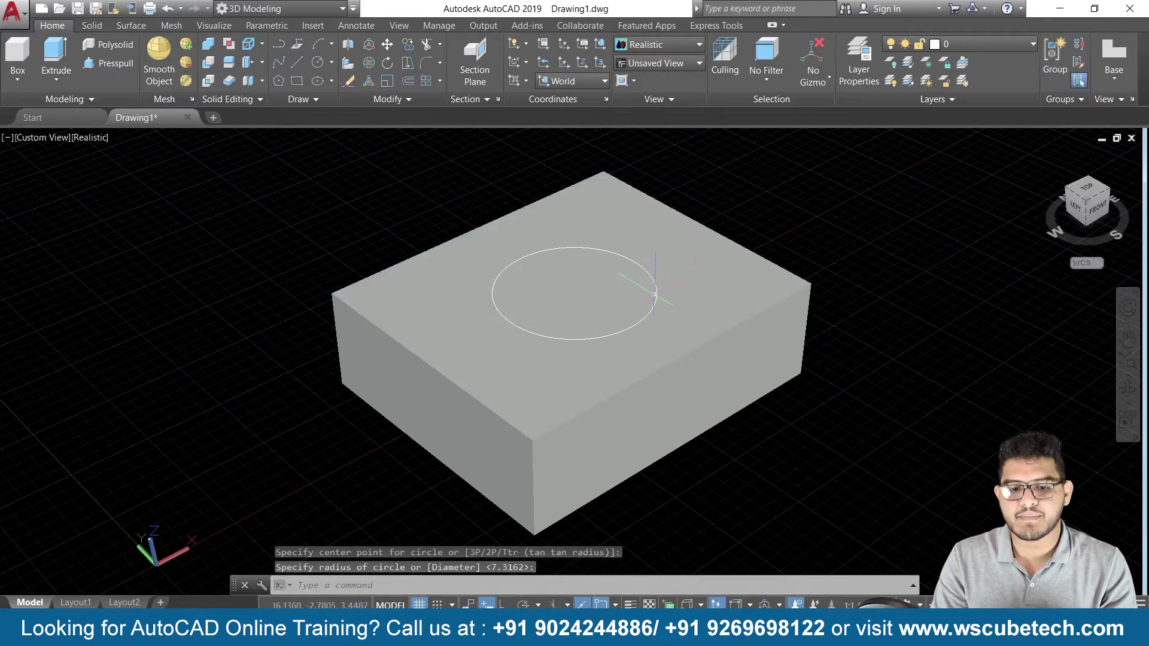
Draw a circle with a radius of about 0.97 on the box's front face
middle_drag(808, 475, 803, 414)
shift+middle_drag(710, 356, 796, 386)
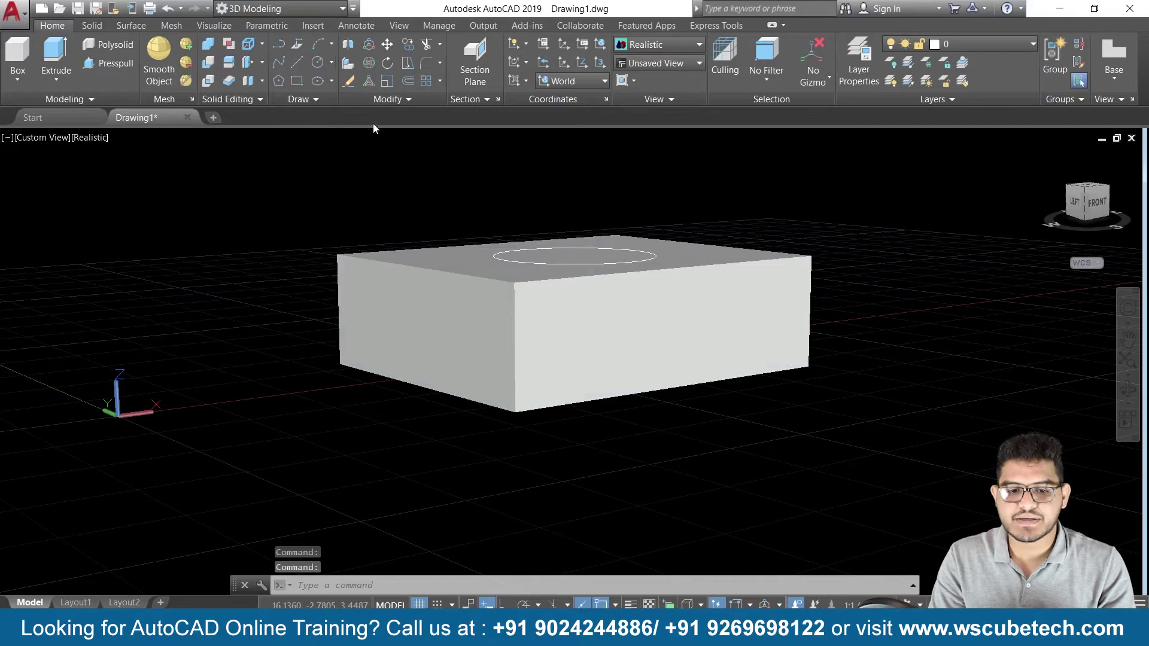
click(639, 320)
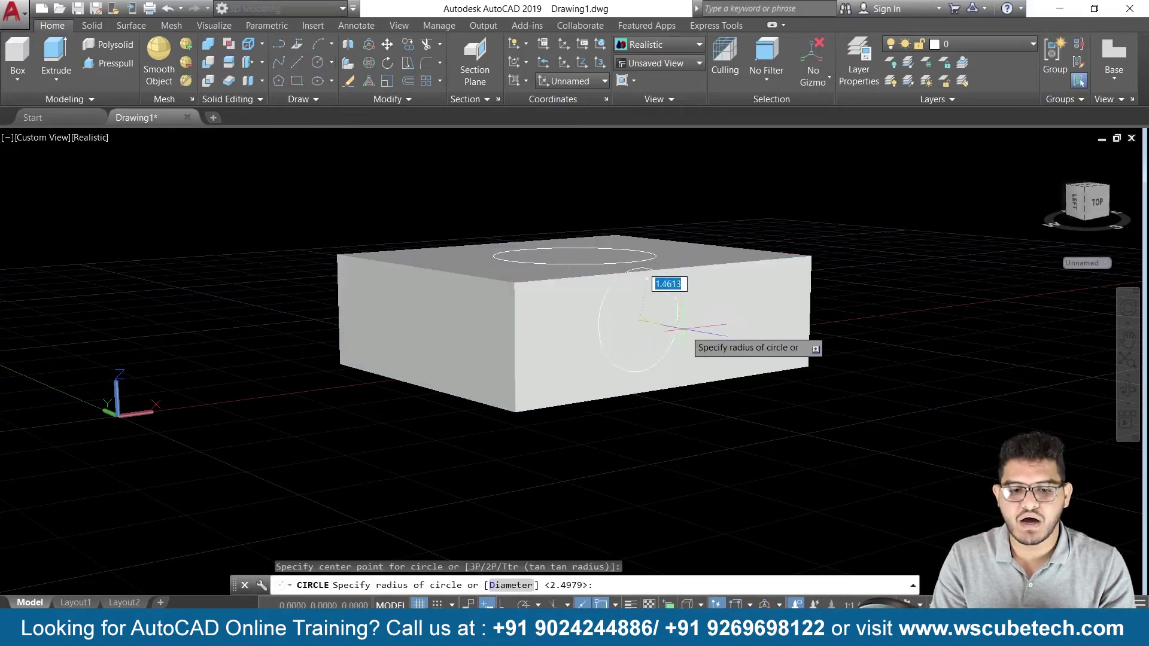
click(665, 322)
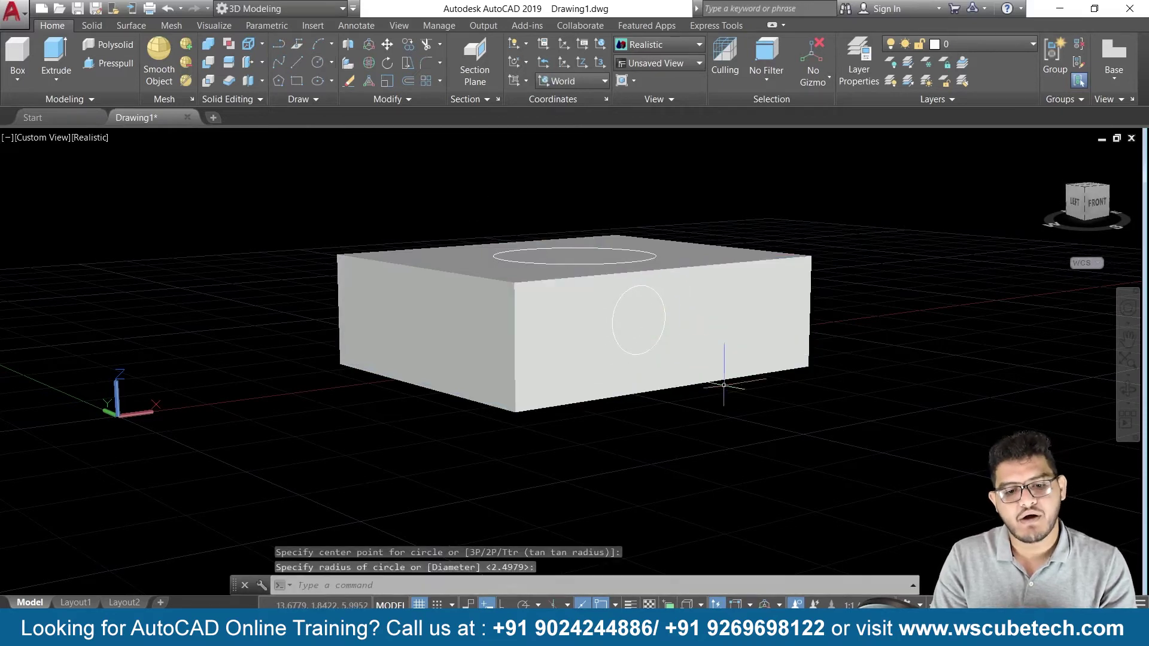
Create a solid wedge about 6.95 high in the empty space beside the box by picking two base corners and a height
mouse_move(687, 461)
shift+middle_down()
mouse_move(714, 524)
mouse_move(744, 449)
mouse_move(766, 495)
mouse_move(721, 516)
shift+middle_up()
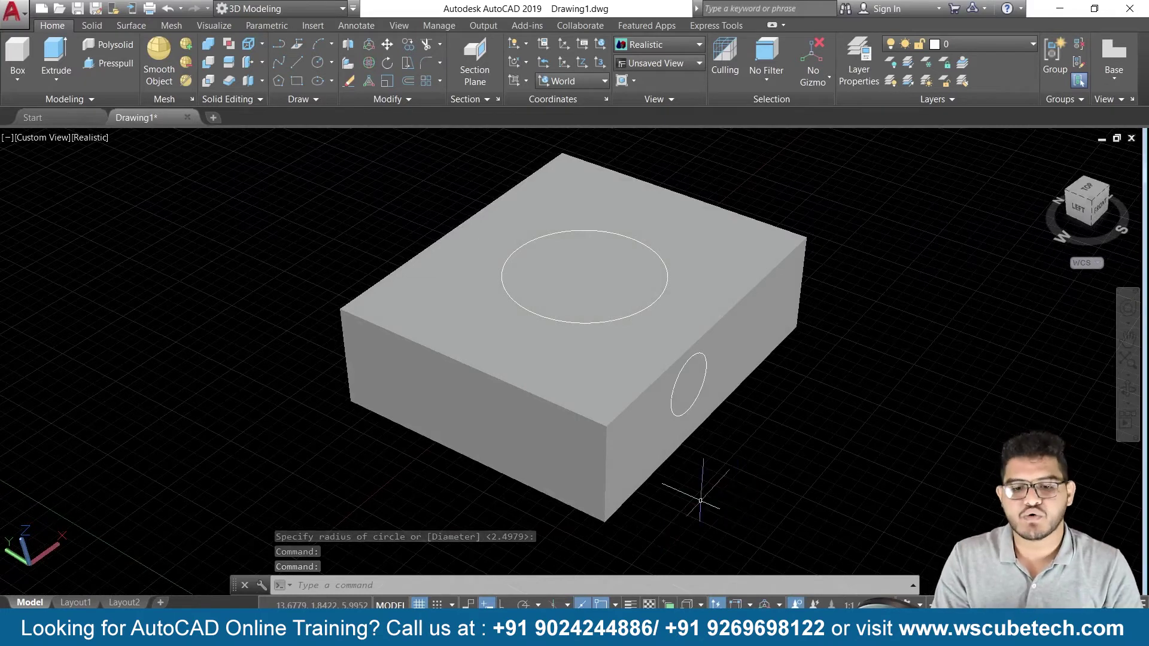
click(1046, 157)
middle_drag(941, 304, 525, 297)
click(18, 79)
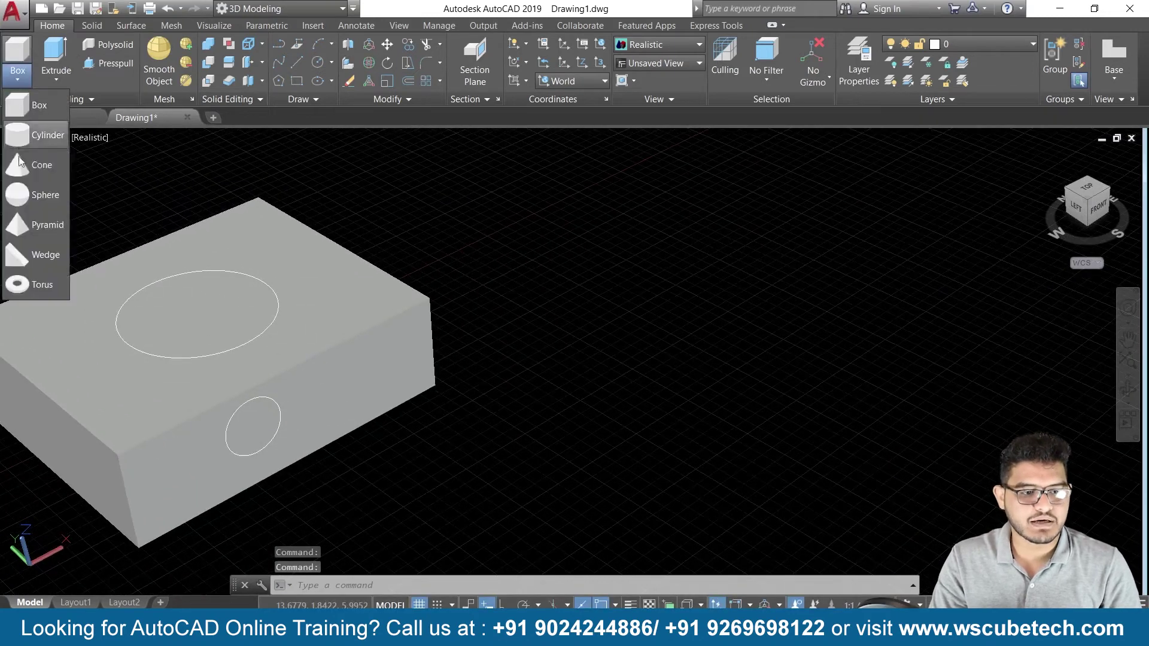
click(34, 258)
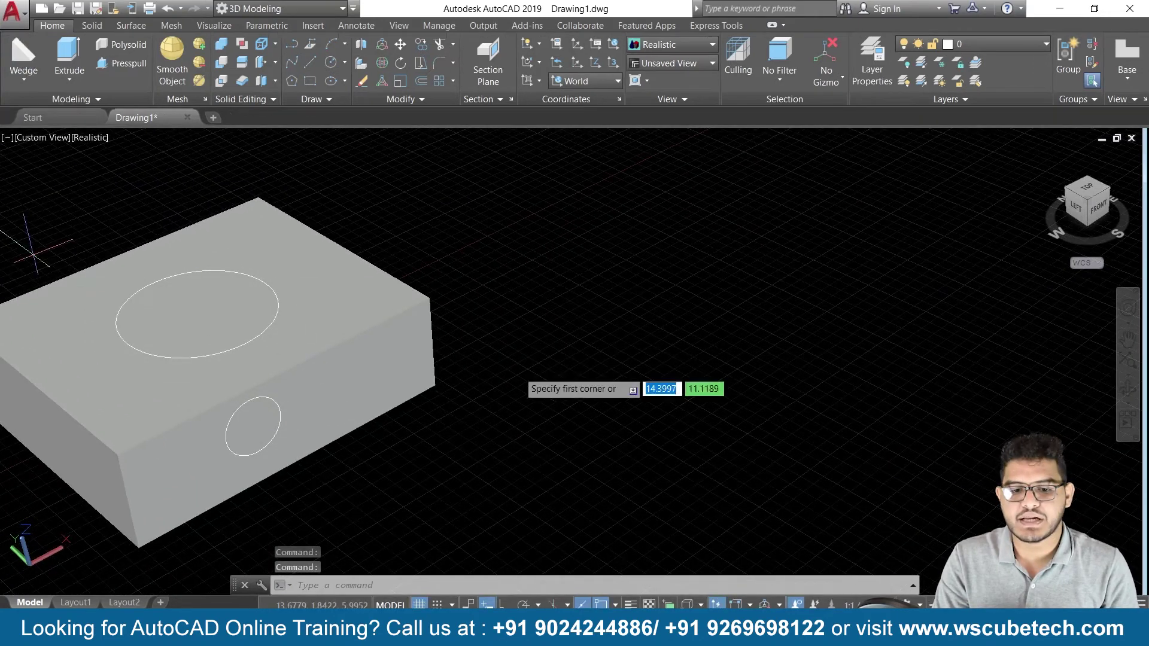
click(586, 336)
click(951, 333)
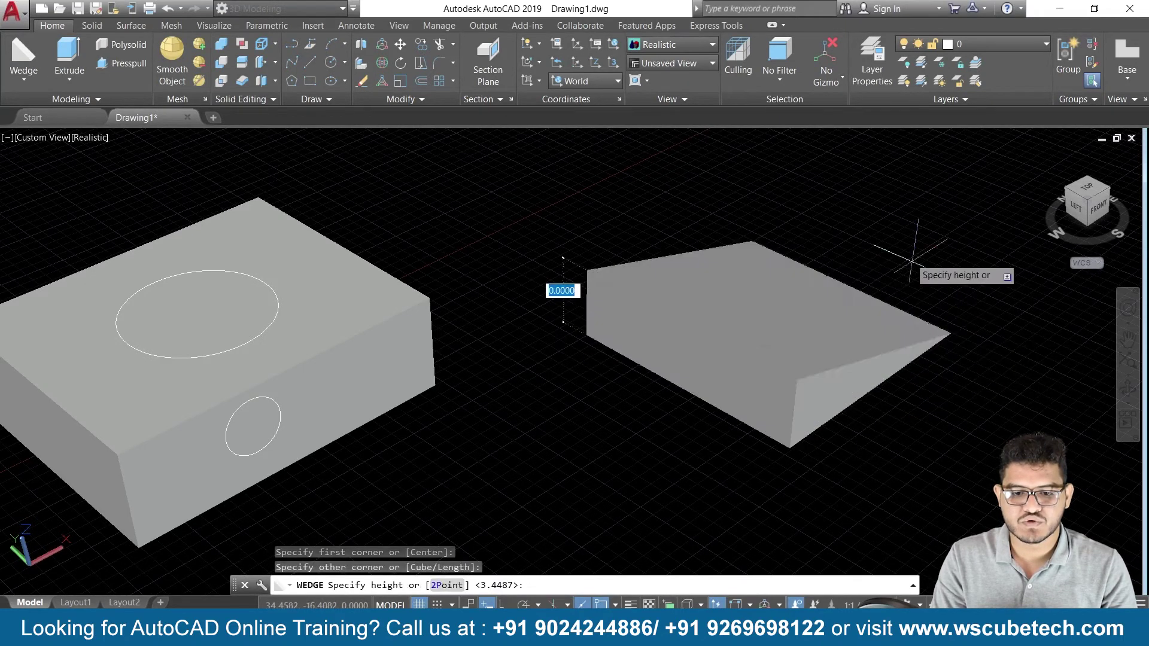
click(872, 156)
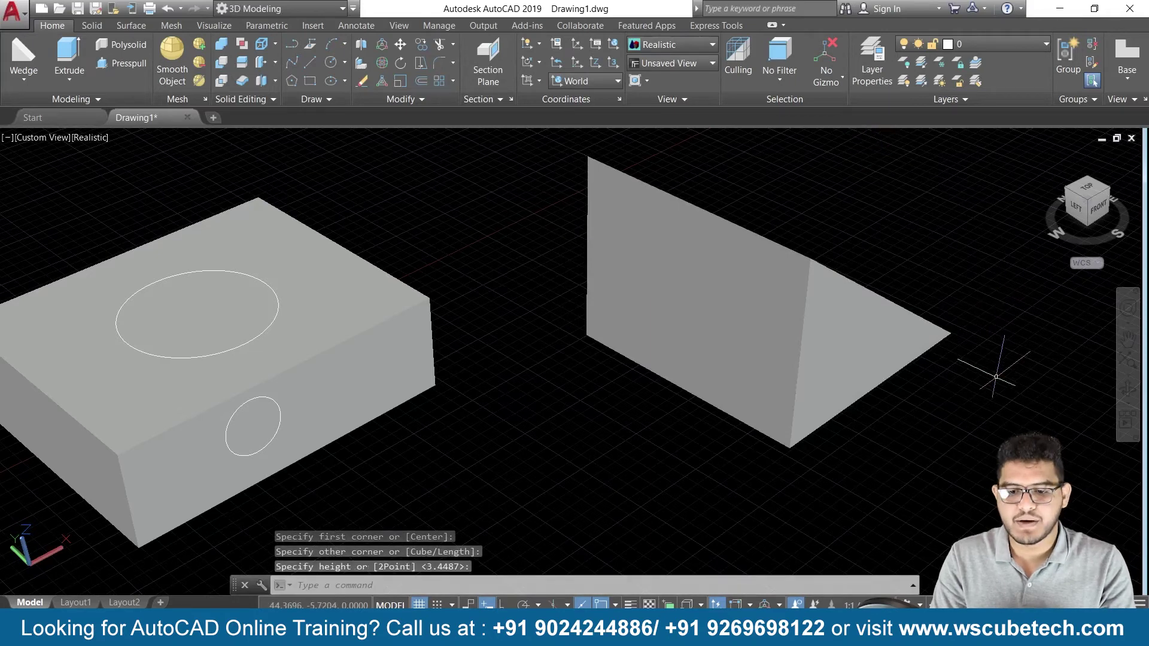
With Dynamic UCS off, try to draw a circle centred over the wedge's triangular front face
shift+middle_drag(996, 377, 802, 385)
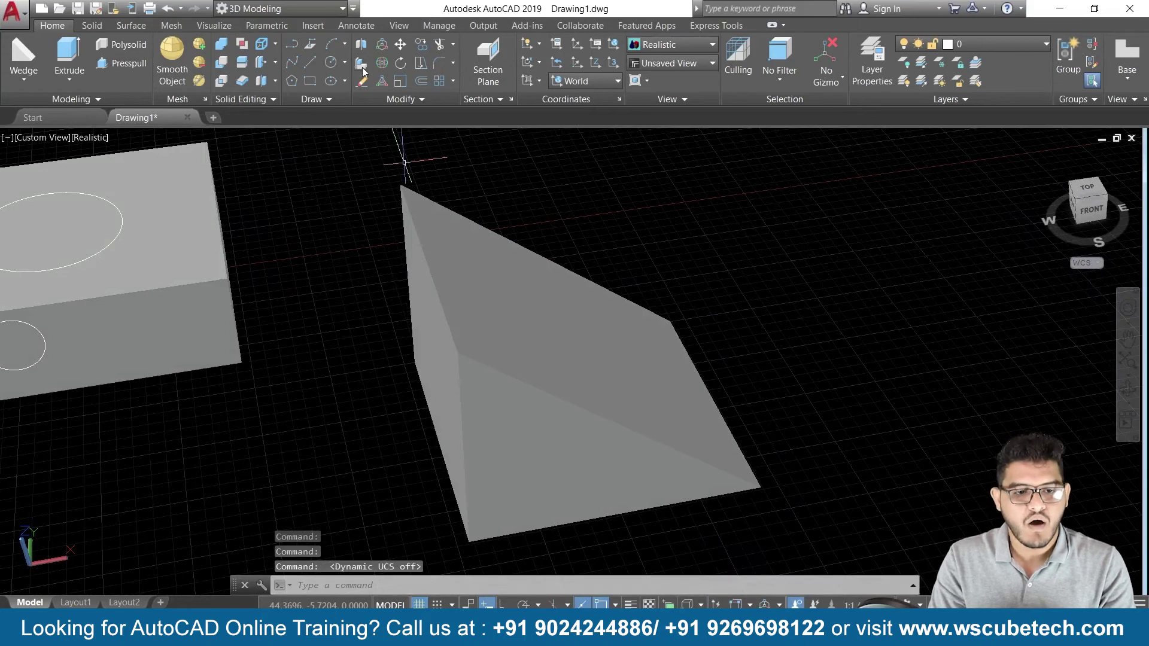
click(326, 66)
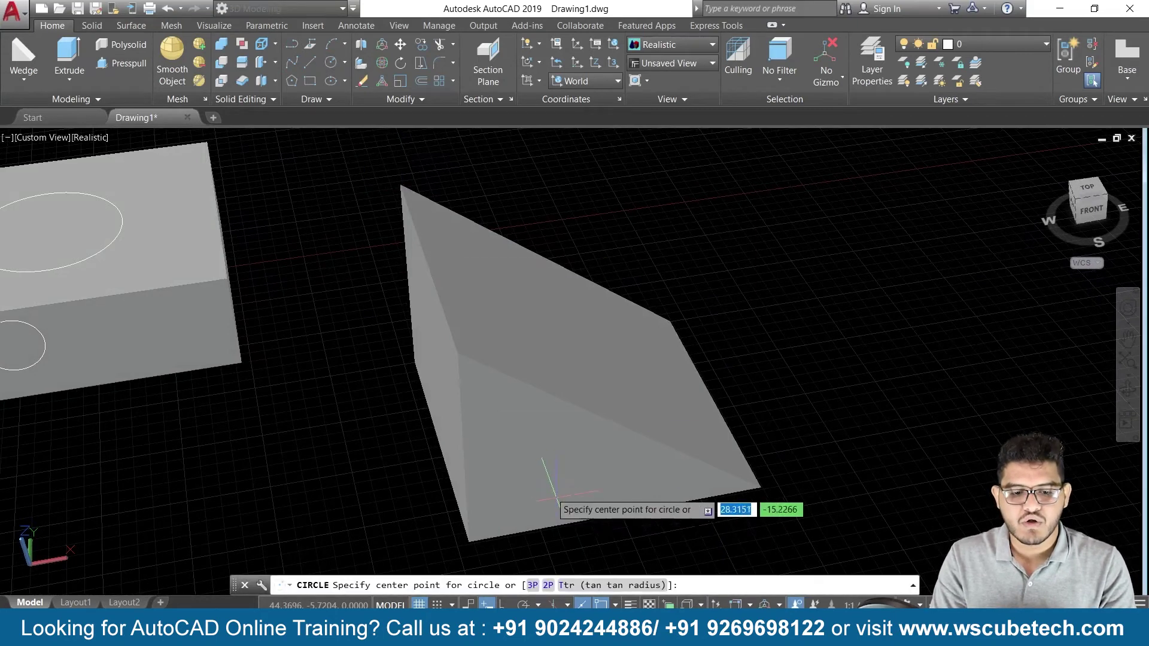
click(547, 456)
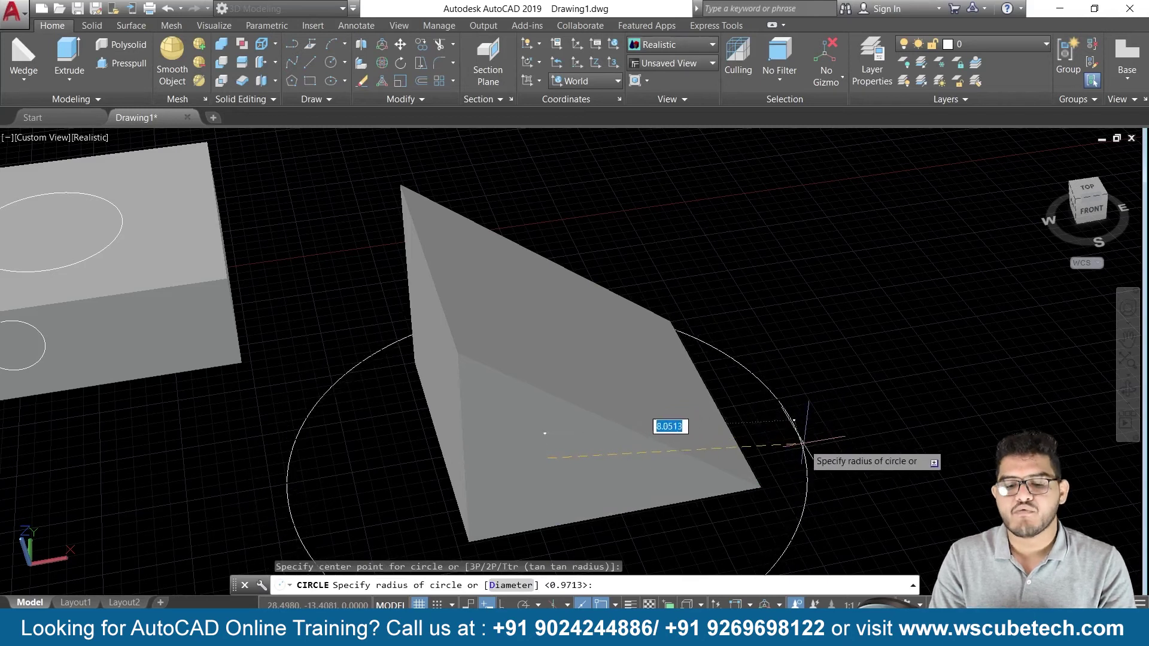
middle_drag(751, 426, 742, 363)
key(Escape)
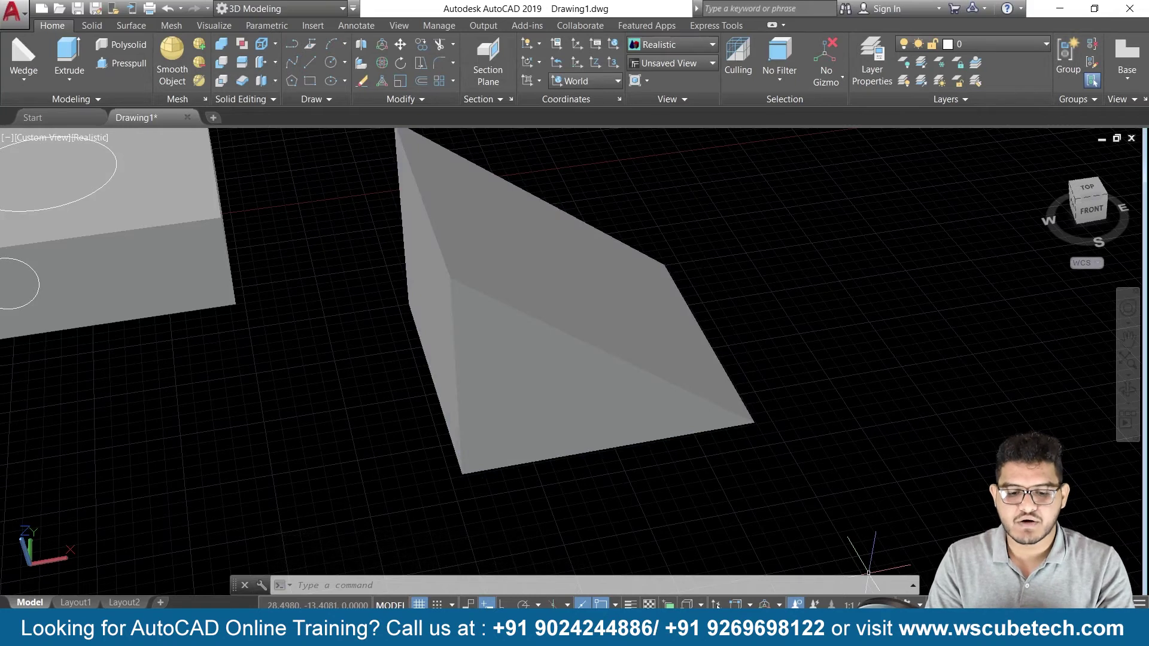
Turn Dynamic UCS back on and draw a small rectangle on the upper part of the wedge's sloped face
click(716, 604)
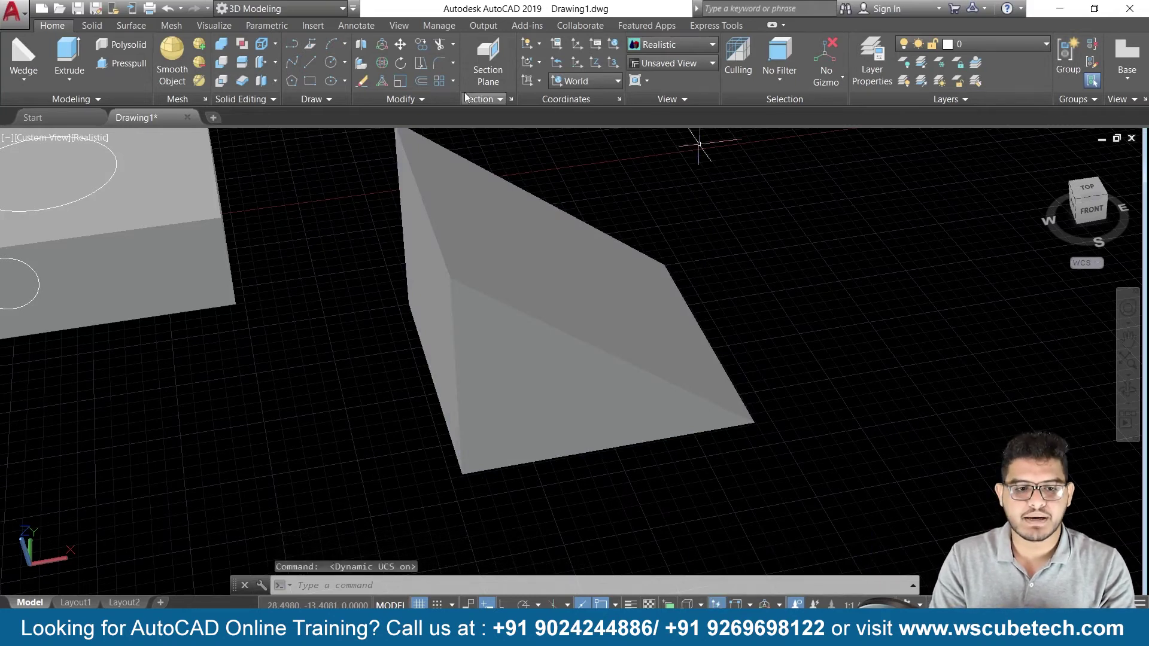
text(c)
key(Return)
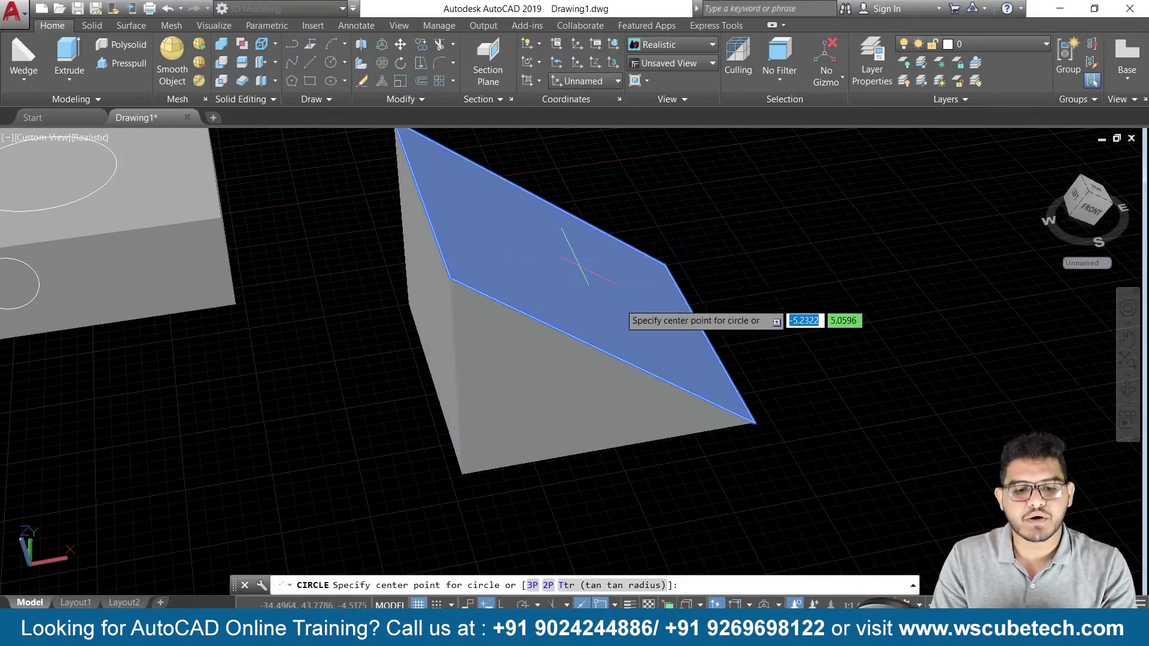
click(313, 80)
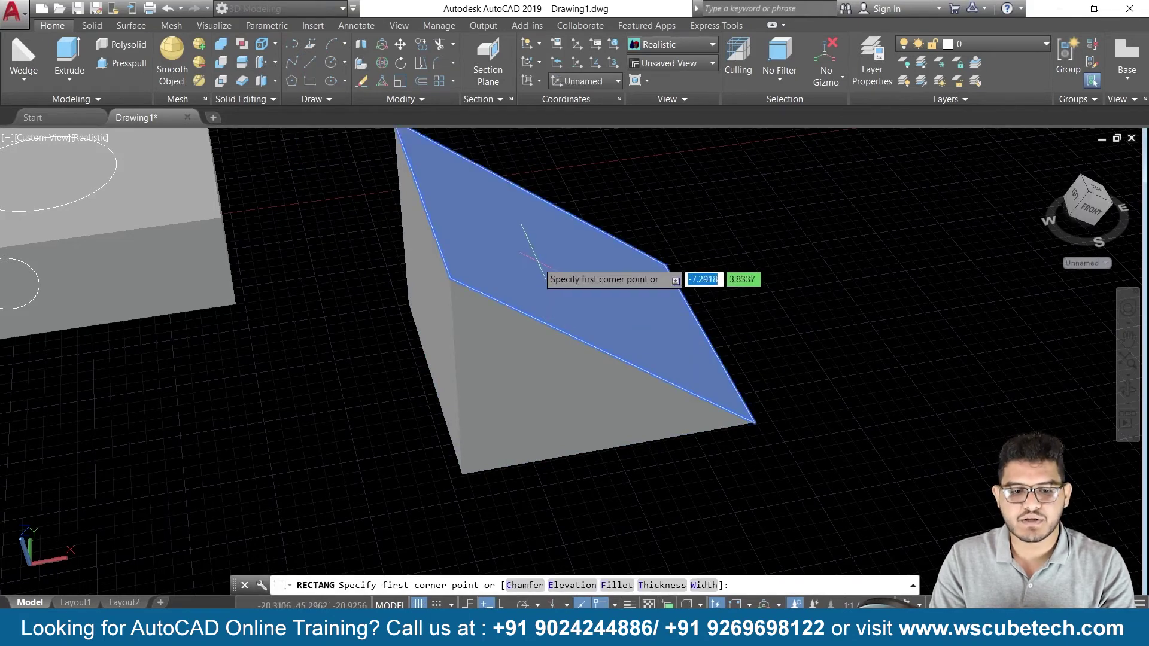
click(503, 209)
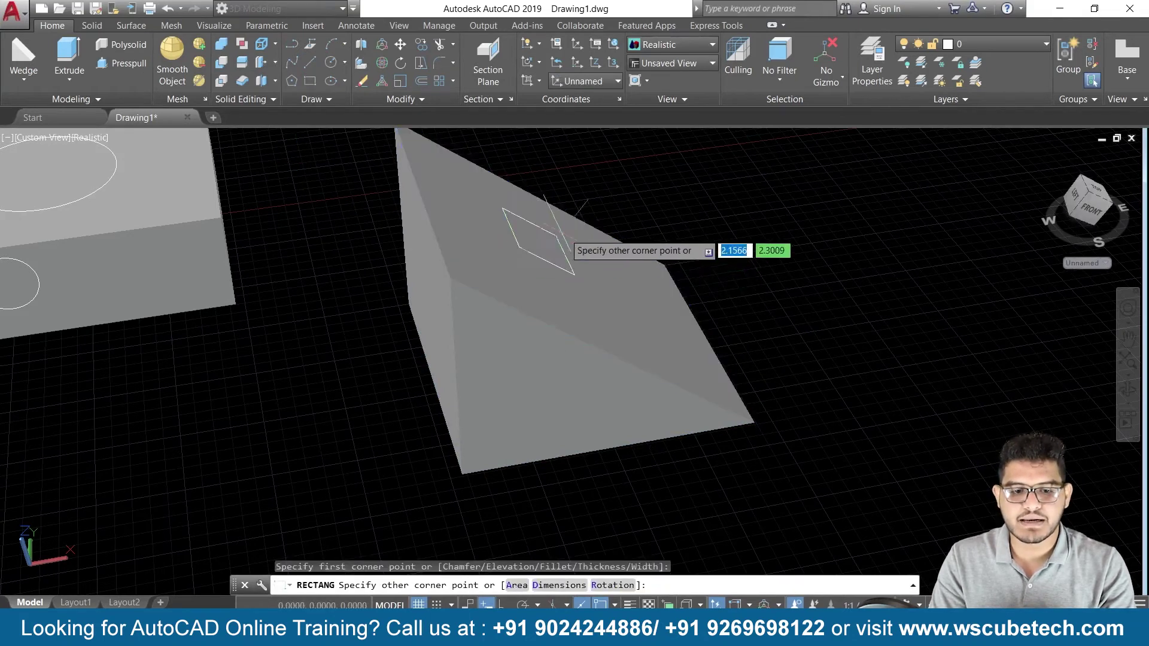
click(589, 245)
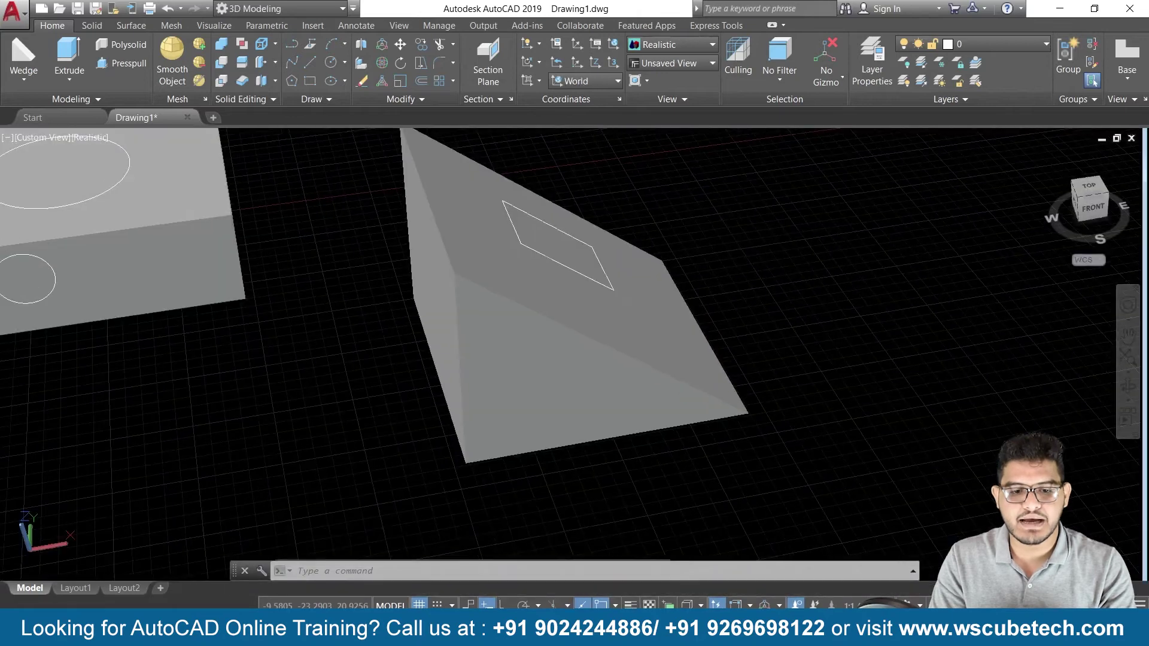
Extrude the rectangle on the wedge's sloped face outward into a solid block
shift+middle_drag(867, 434, 772, 413)
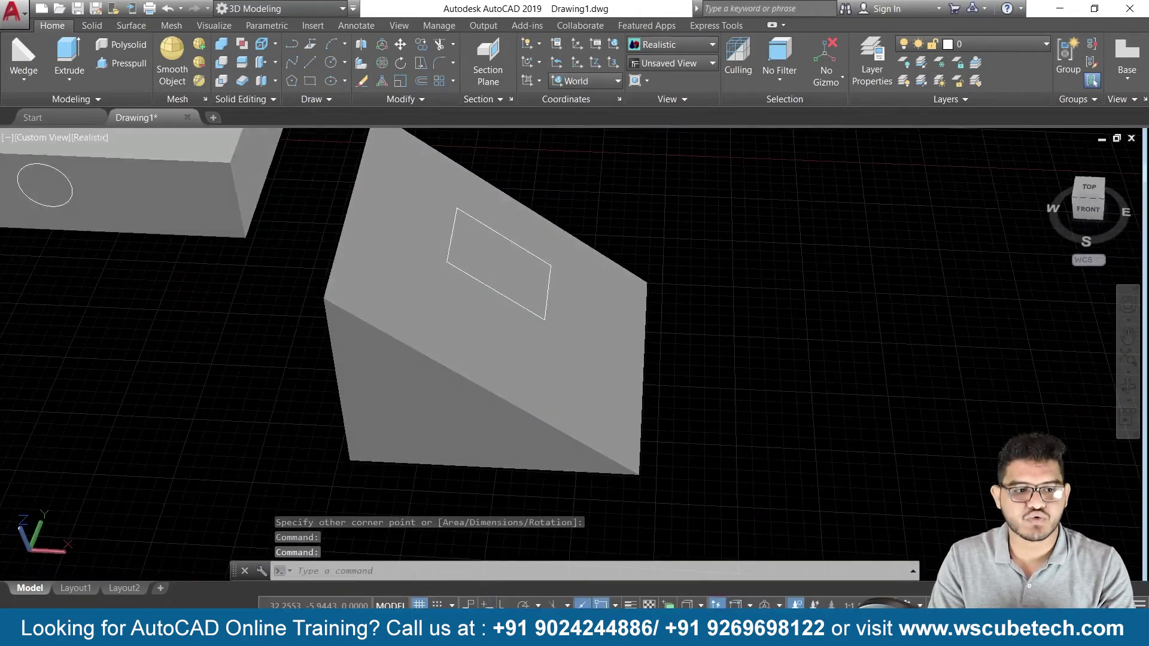
click(64, 51)
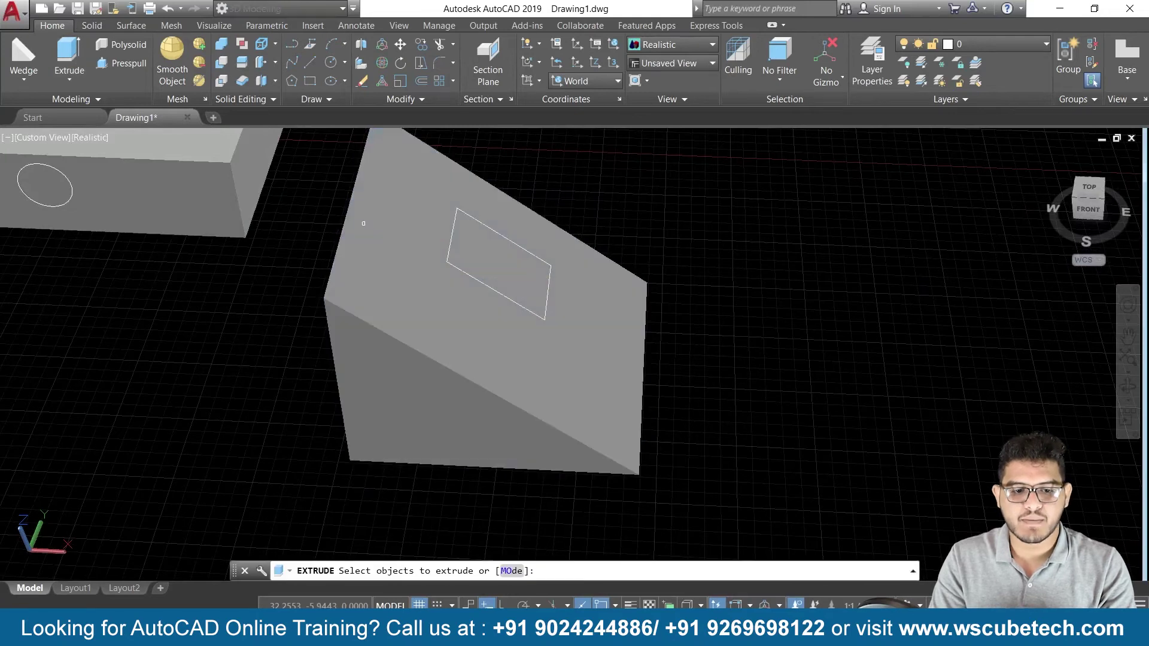
click(497, 290)
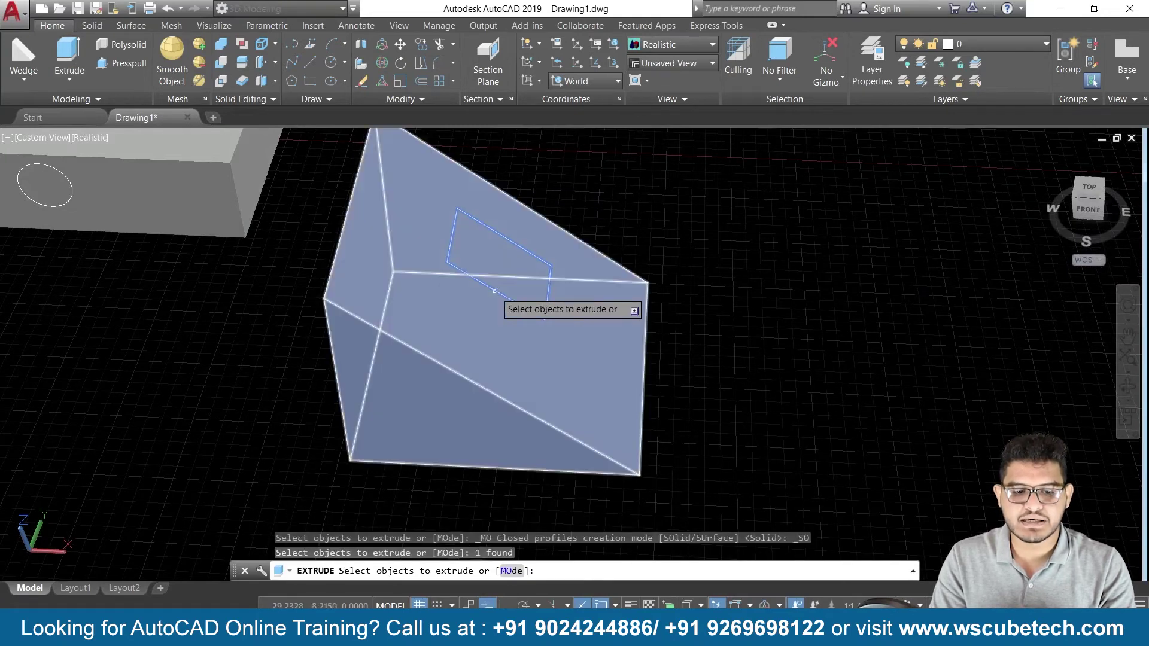
key(Return)
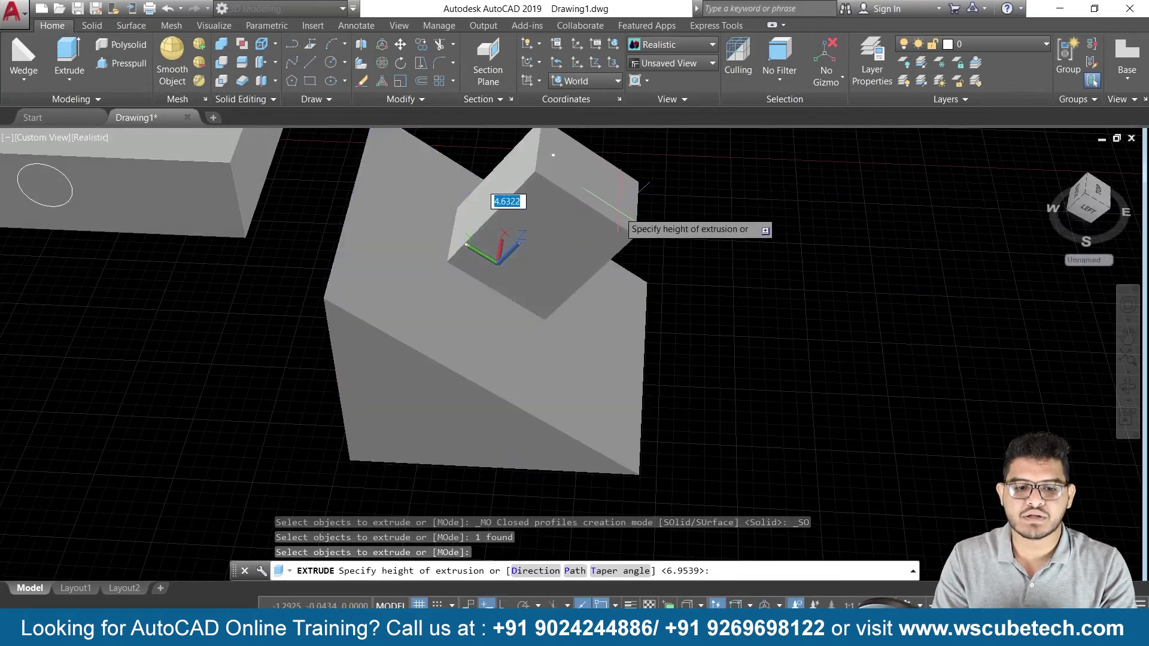
click(723, 257)
Create a solid cylinder with a base radius of about 0.73 projecting outward from the wedge's triangular front face
shift+middle_drag(794, 307, 809, 355)
scroll(808, 311, down, 4)
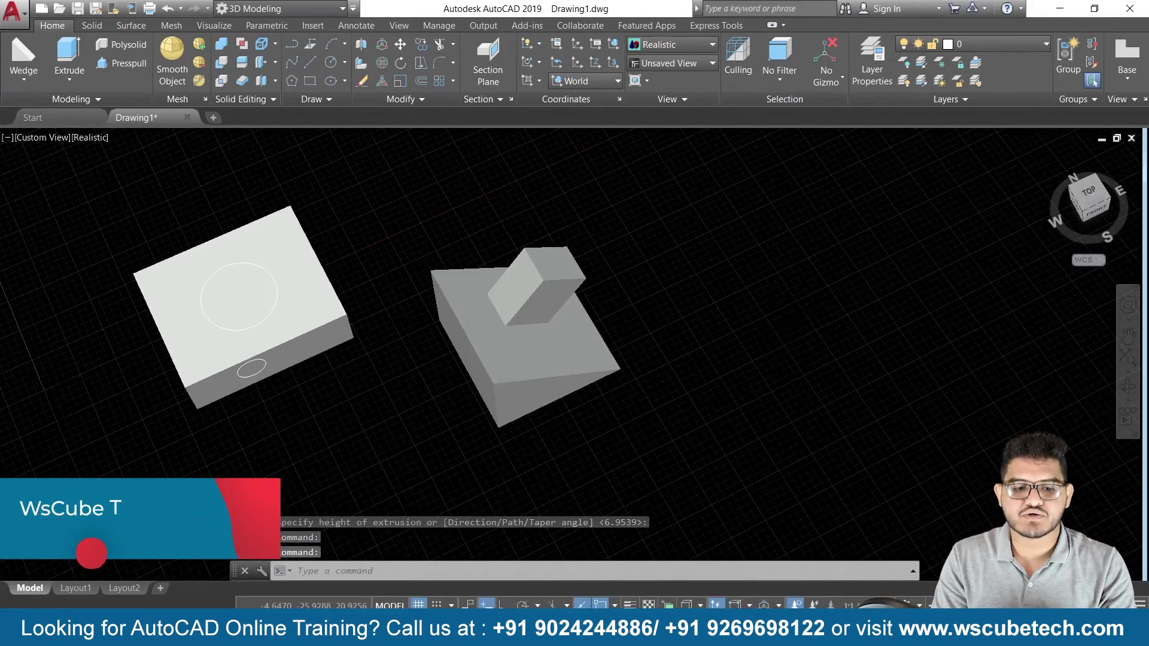
shift+middle_drag(808, 353, 815, 312)
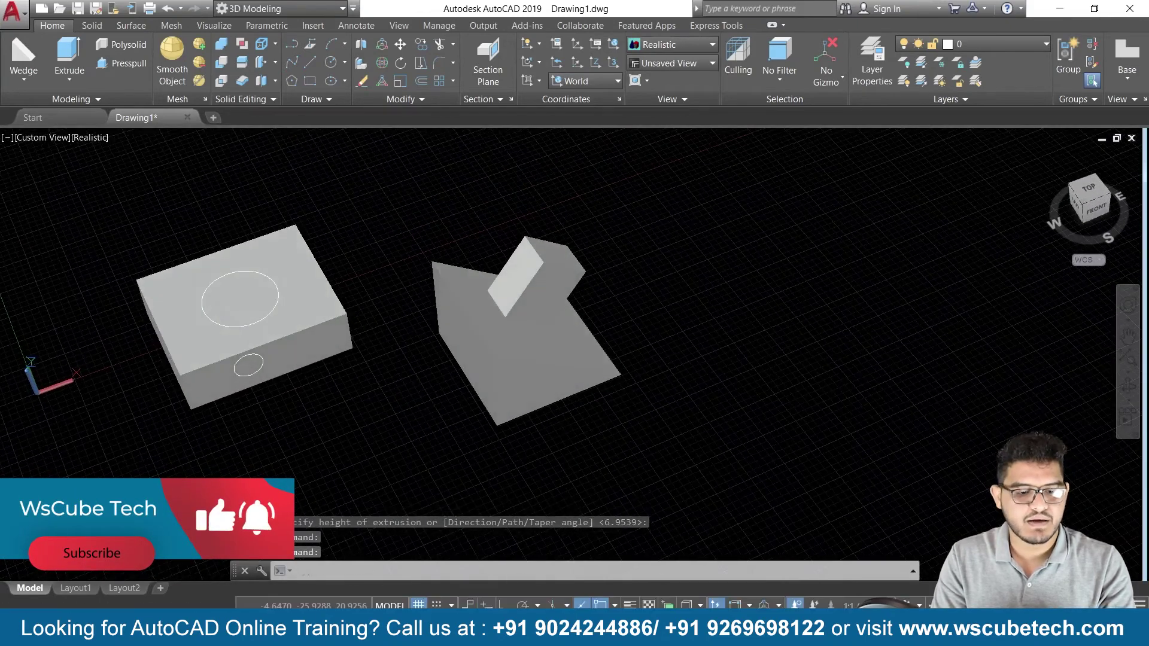
shift+middle_drag(631, 426, 621, 357)
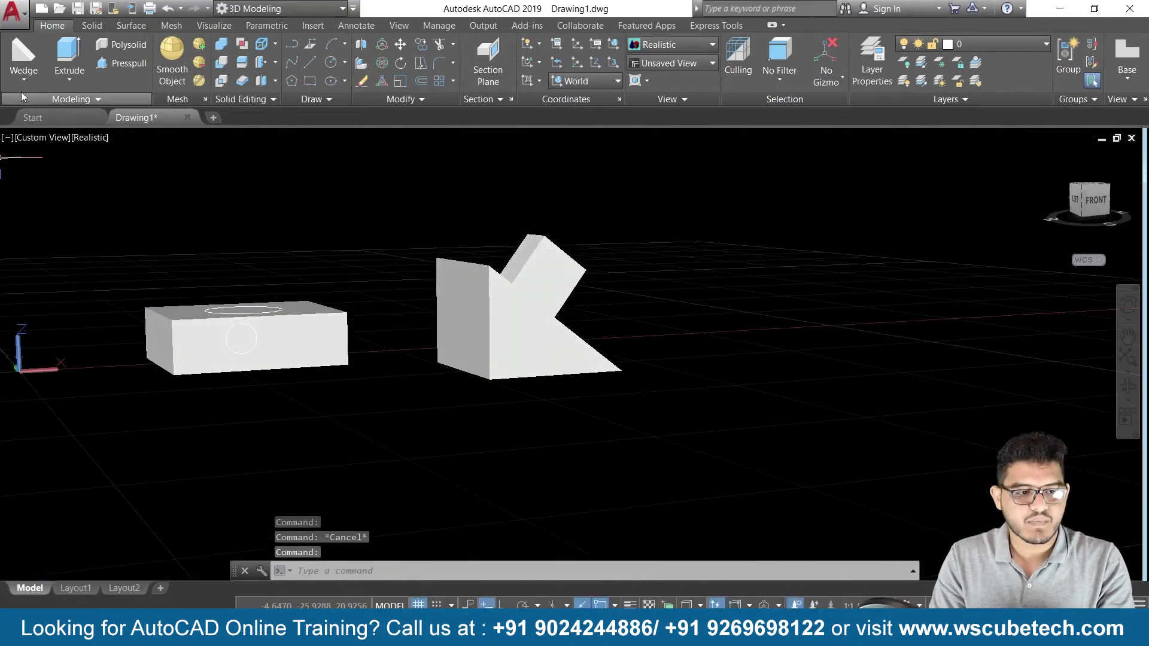
click(24, 77)
click(35, 136)
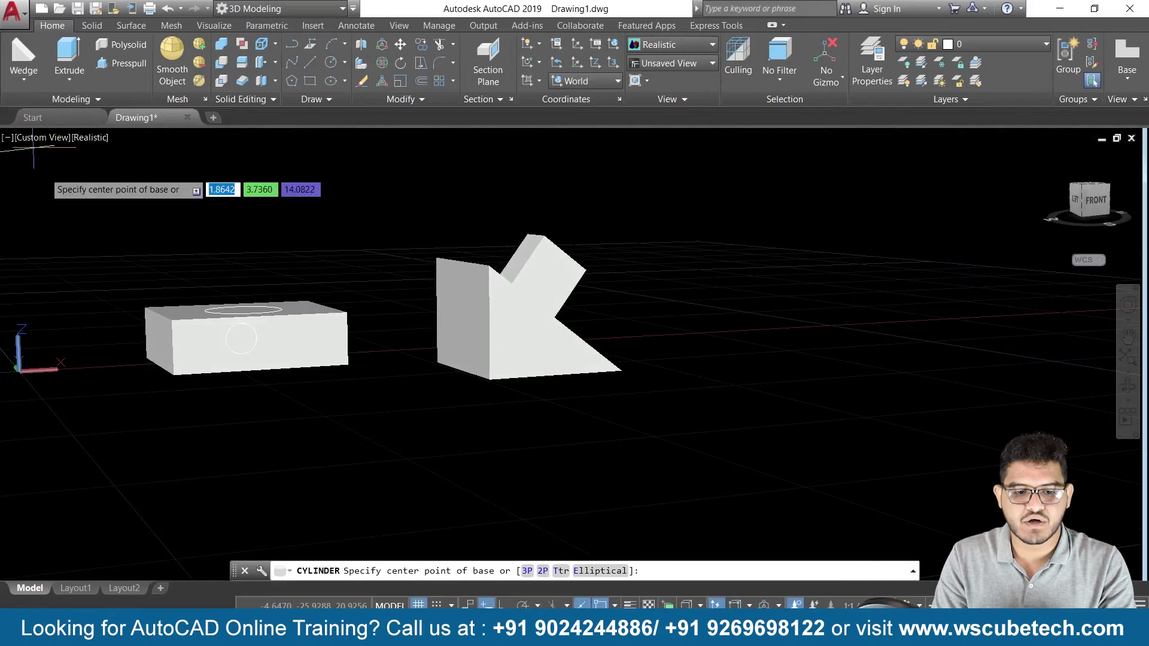
click(522, 331)
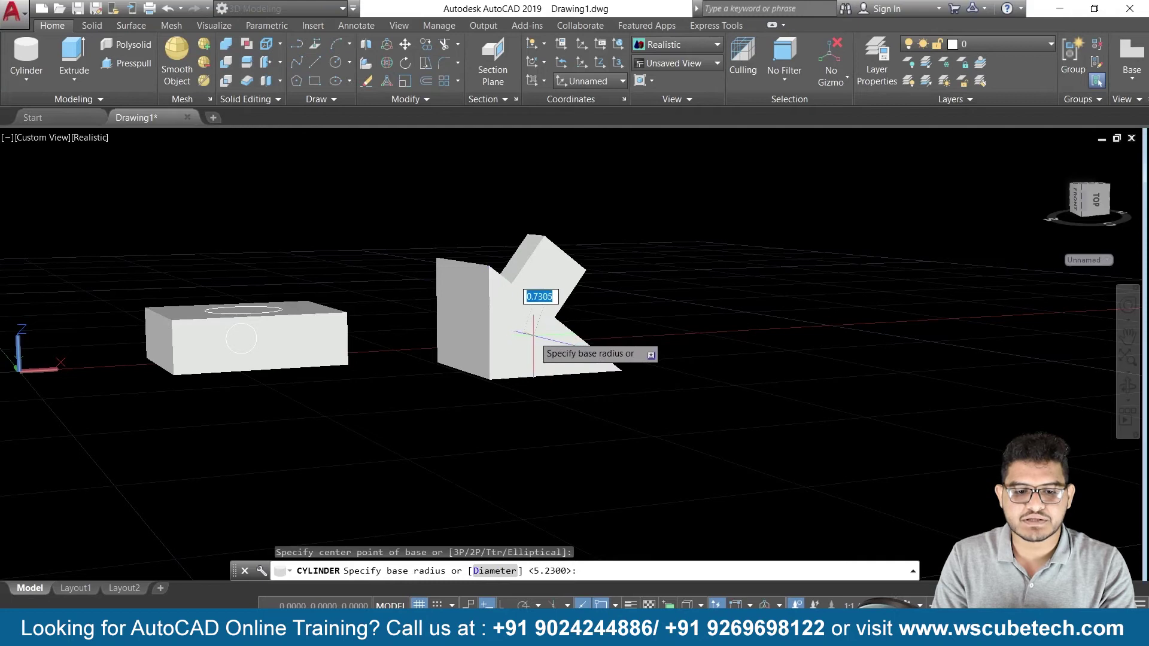
click(534, 331)
click(599, 349)
Create a large upright solid cylinder with a base radius of about 4.93 and a height of about 11.34 on the ground plane beside the wedge
mouse_move(410, 470)
middle_down()
mouse_move(441, 487)
mouse_move(489, 449)
mouse_move(592, 477)
mouse_move(618, 466)
mouse_move(210, 441)
mouse_move(377, 505)
mouse_move(537, 521)
mouse_move(674, 477)
mouse_move(741, 478)
middle_up()
mouse_move(634, 335)
shift+middle_down()
mouse_move(695, 365)
mouse_move(709, 318)
mouse_move(575, 390)
shift+middle_up()
click(36, 82)
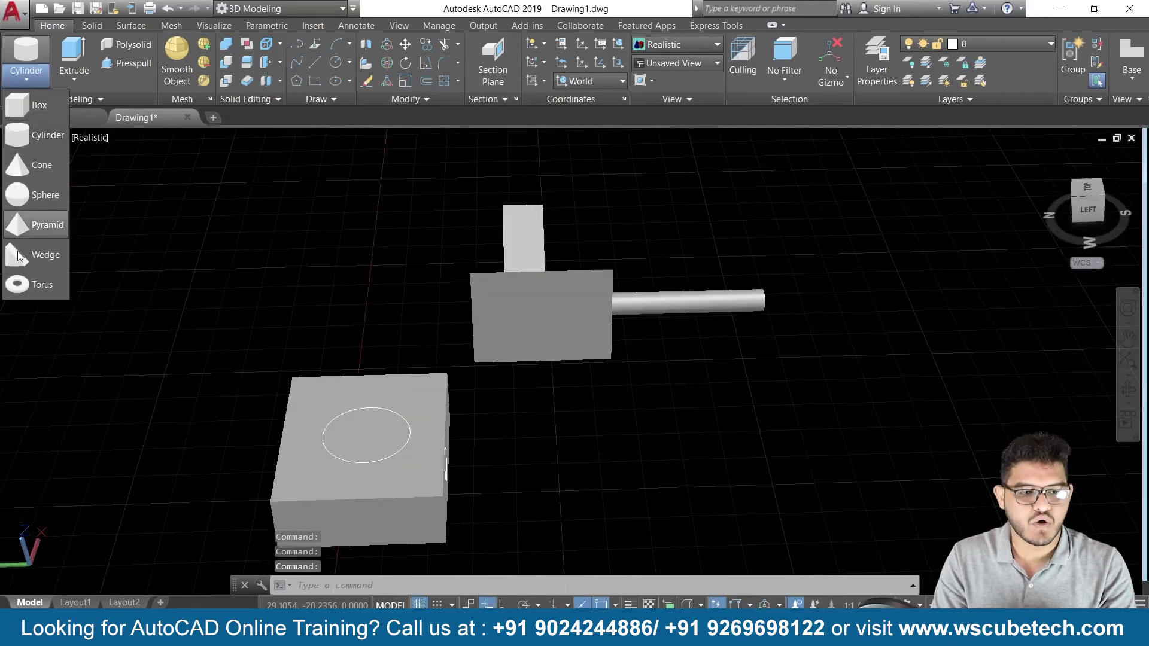
click(37, 136)
middle_drag(854, 387, 584, 378)
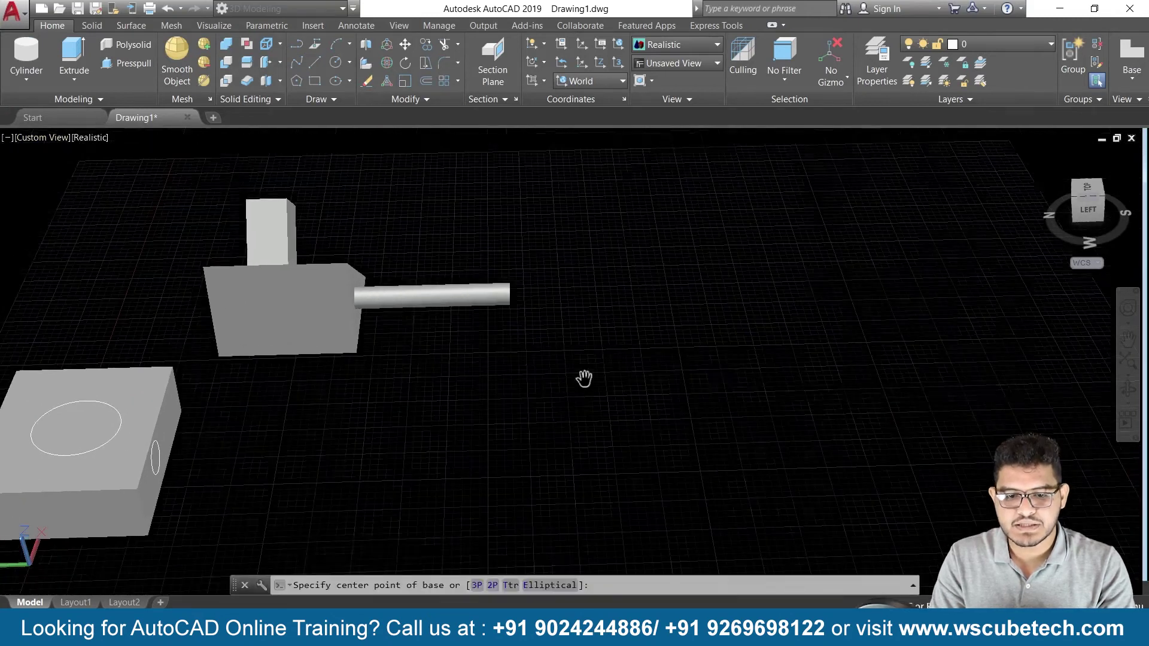
click(699, 375)
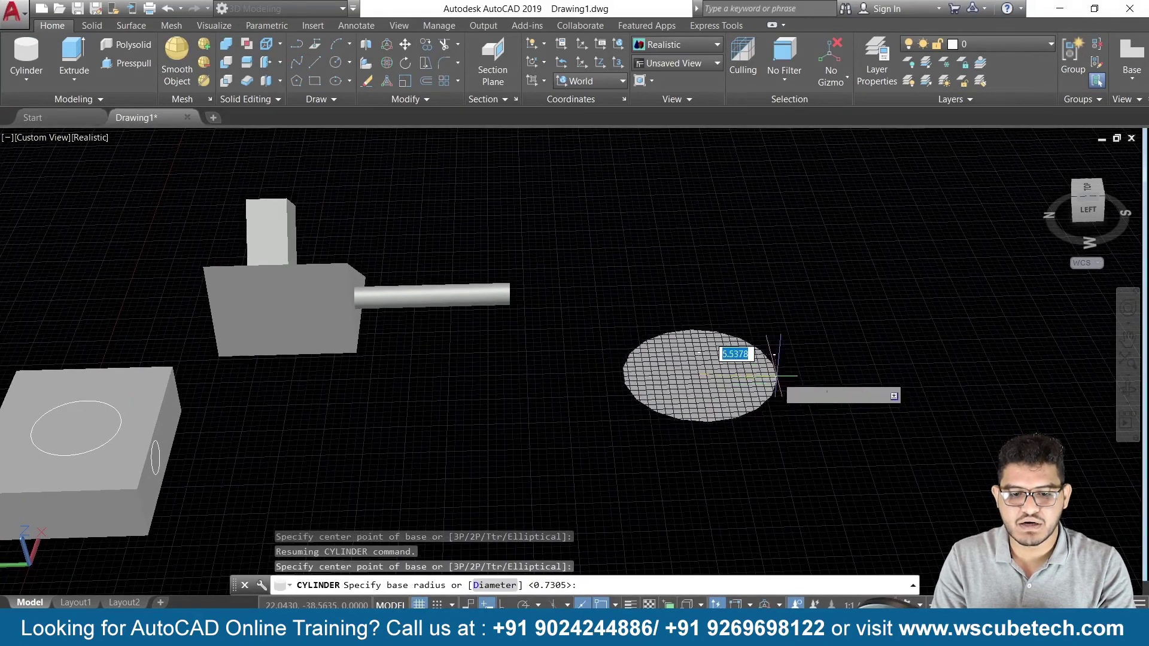
click(783, 375)
click(631, 275)
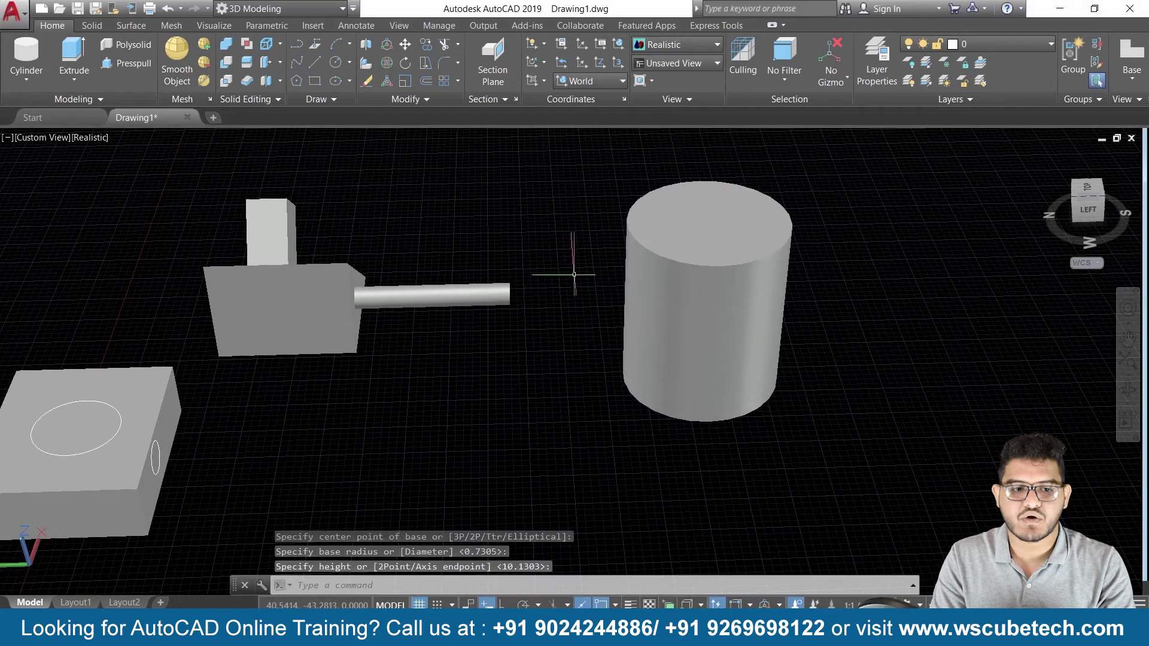
Create a smaller solid cylinder, radius about 1.86 and height about 5.29, rising from the centre of the large cylinder's top face
click(37, 69)
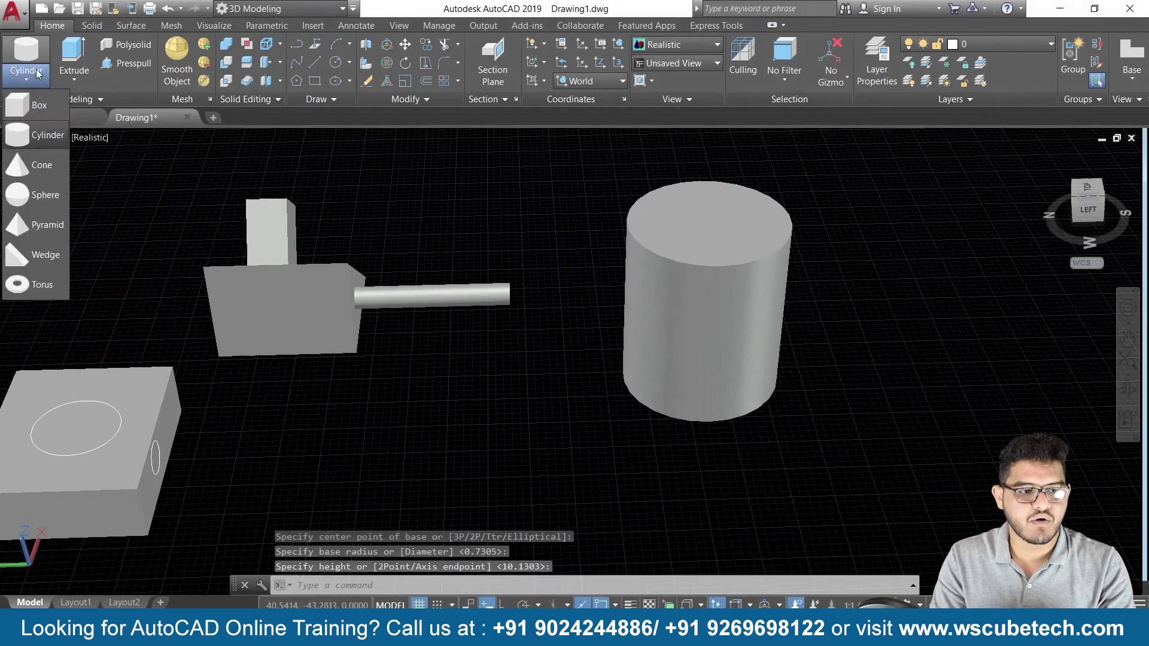
click(29, 136)
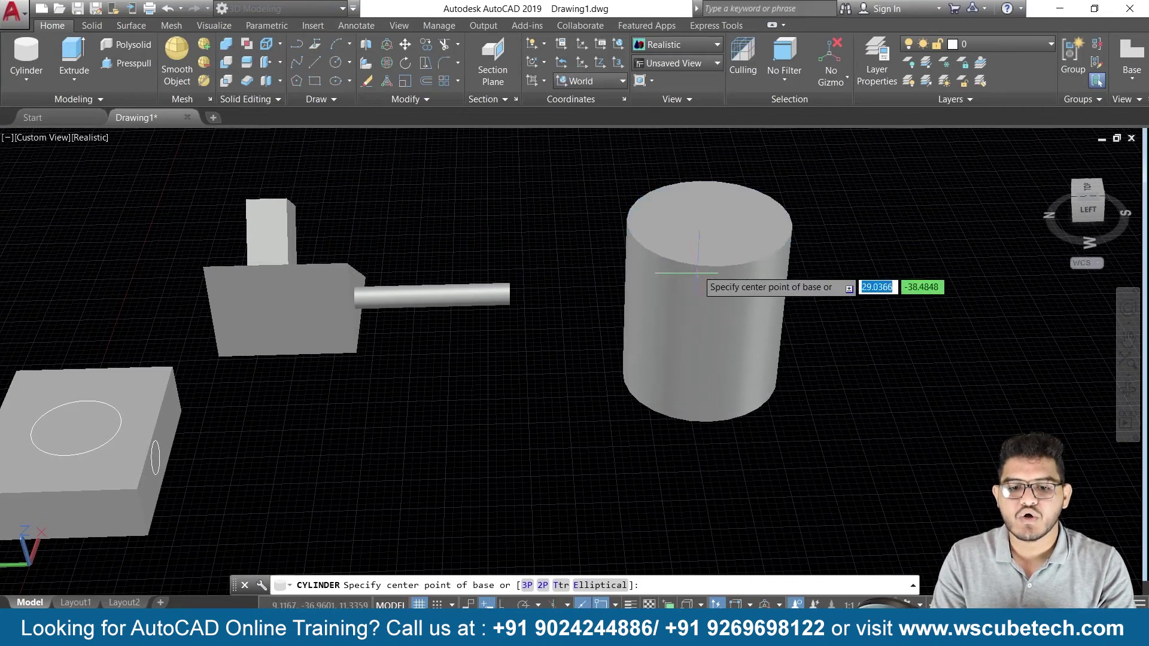
click(708, 229)
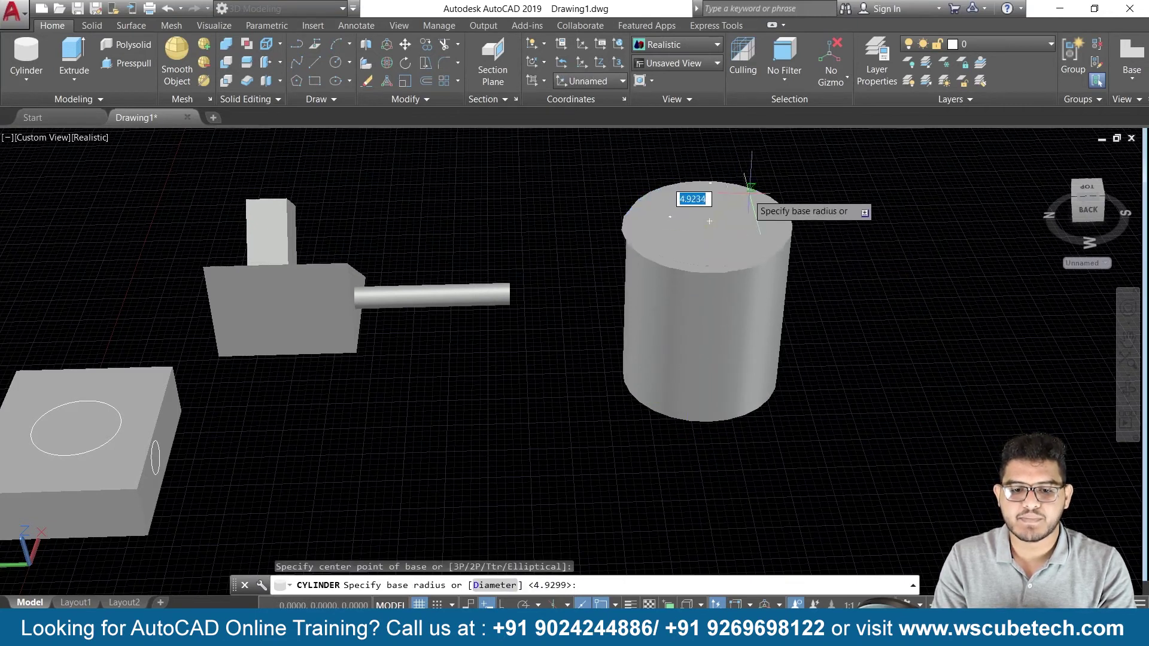
click(710, 222)
click(712, 156)
scroll(847, 344, down, 4)
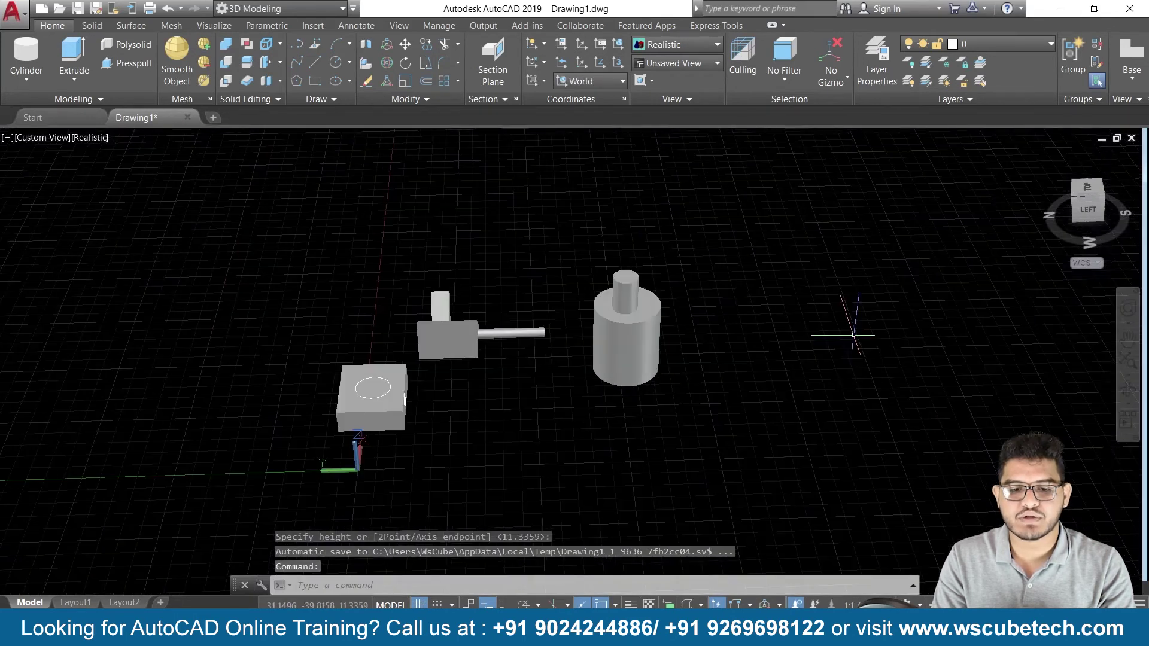
Create a narrow solid pyramid with its base on the wedge's vertical rectangular face, projecting outward
middle_drag(799, 366, 687, 385)
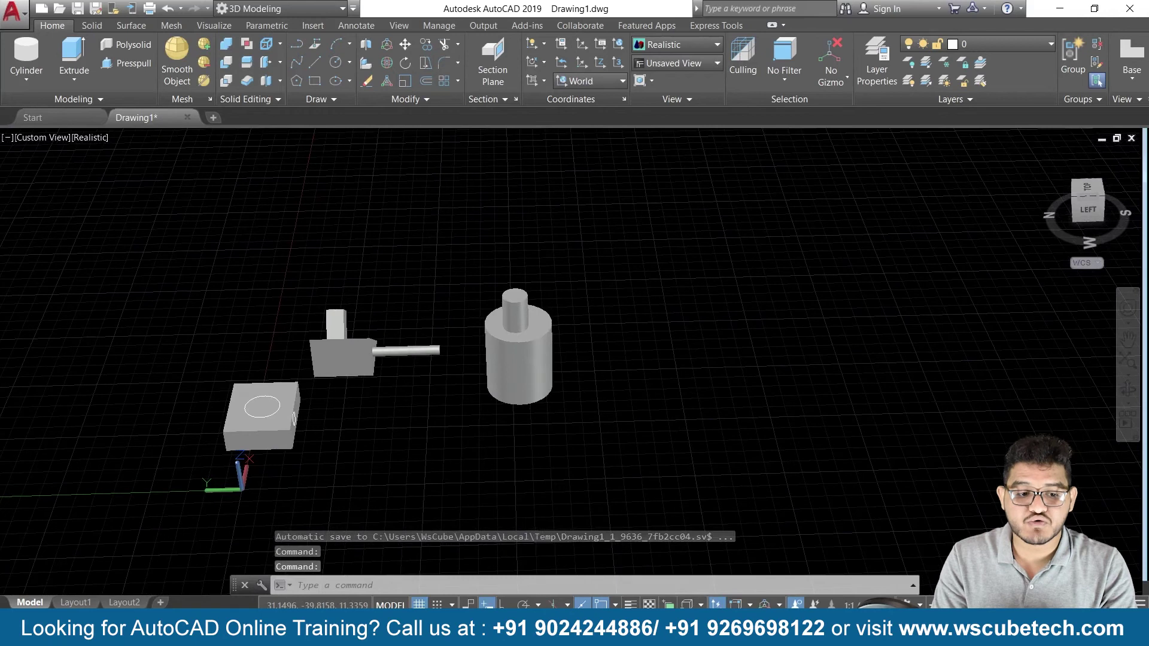
scroll(567, 371, up, 3)
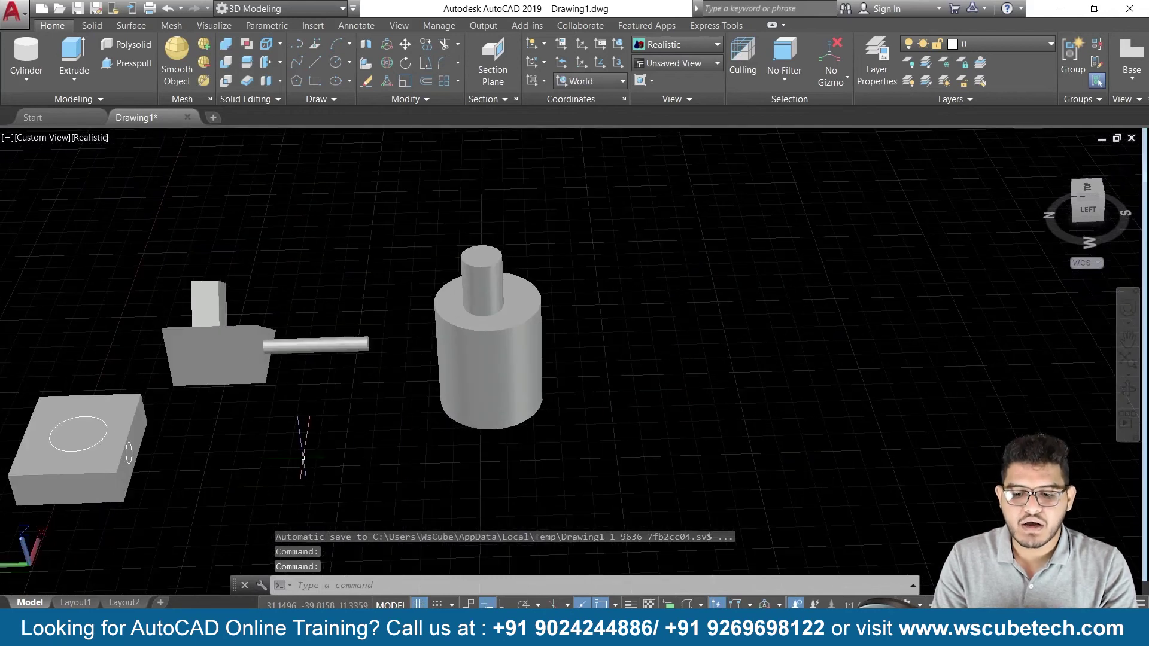
middle_drag(302, 458, 483, 419)
scroll(526, 410, up, 5)
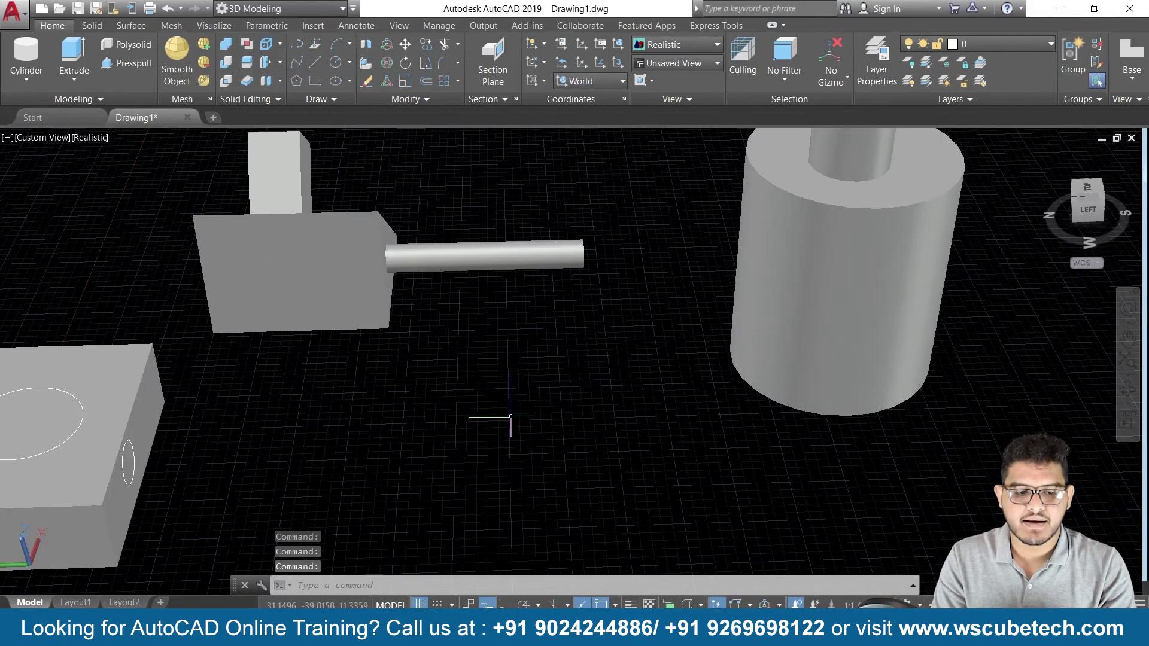
middle_drag(327, 484, 487, 487)
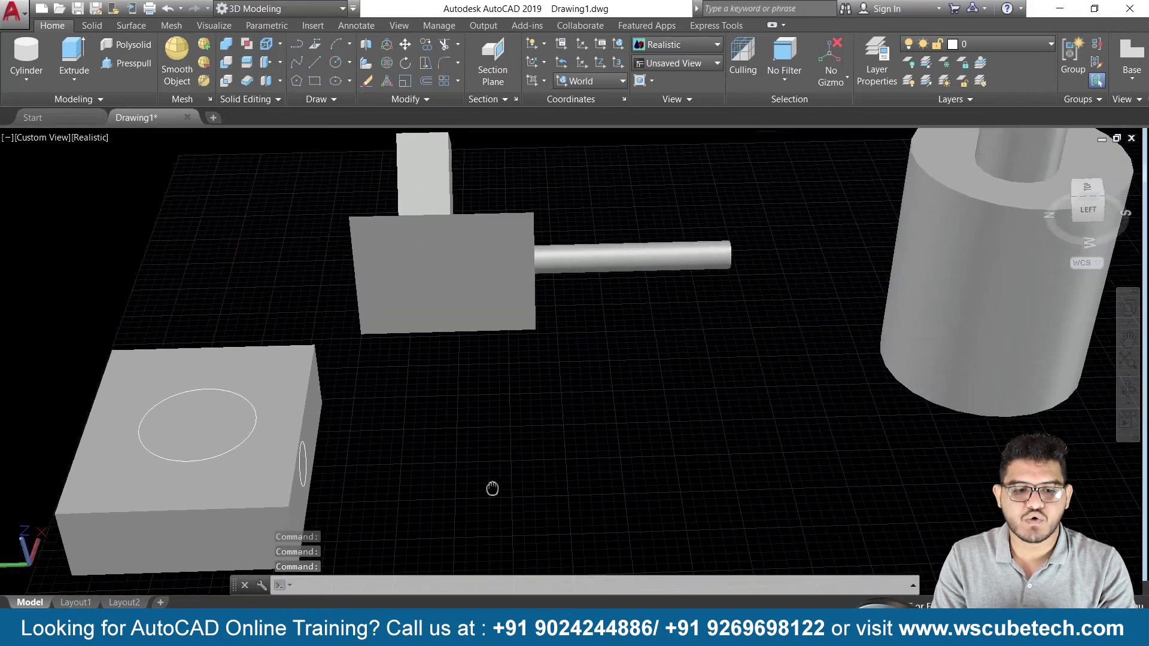
click(23, 80)
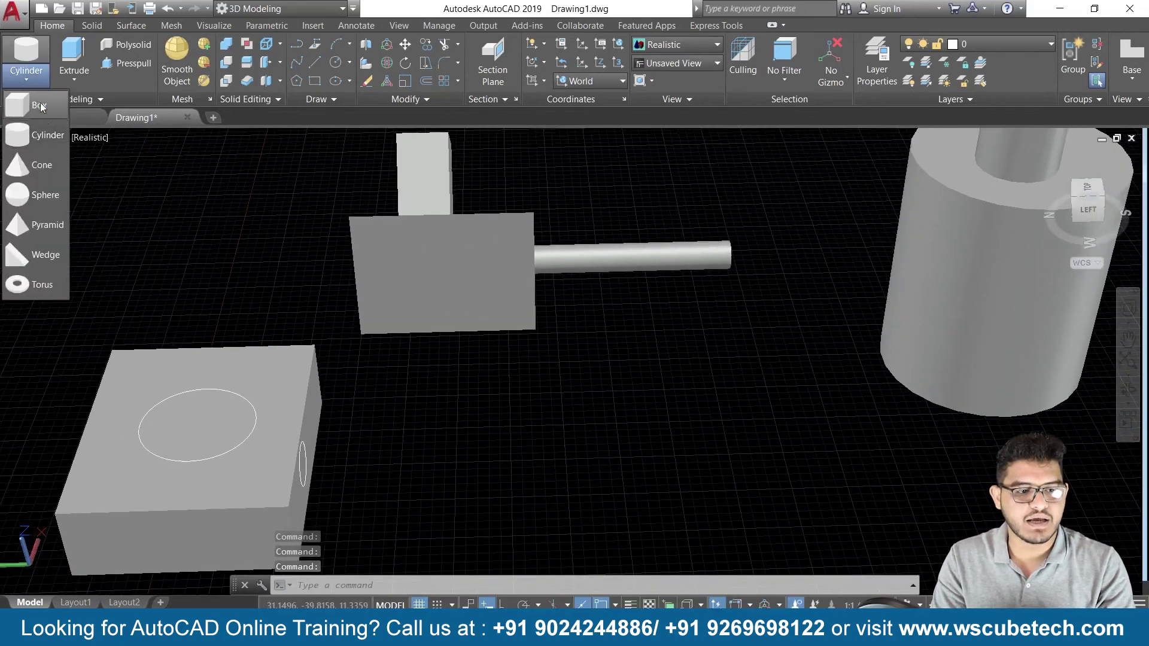
click(48, 224)
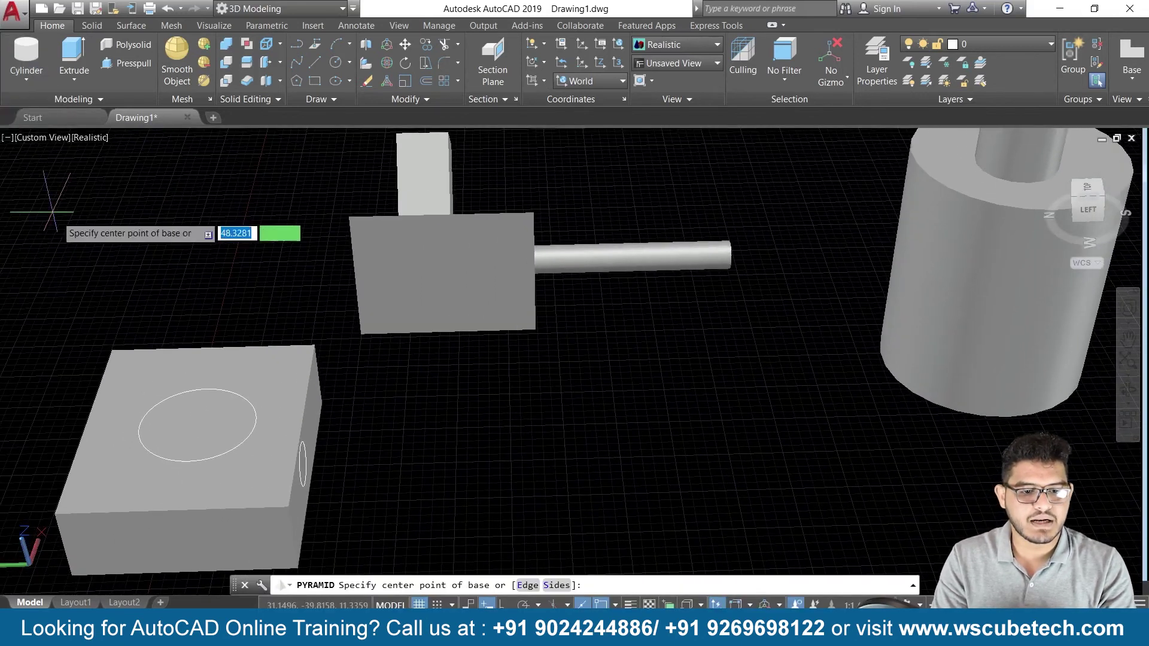
click(424, 269)
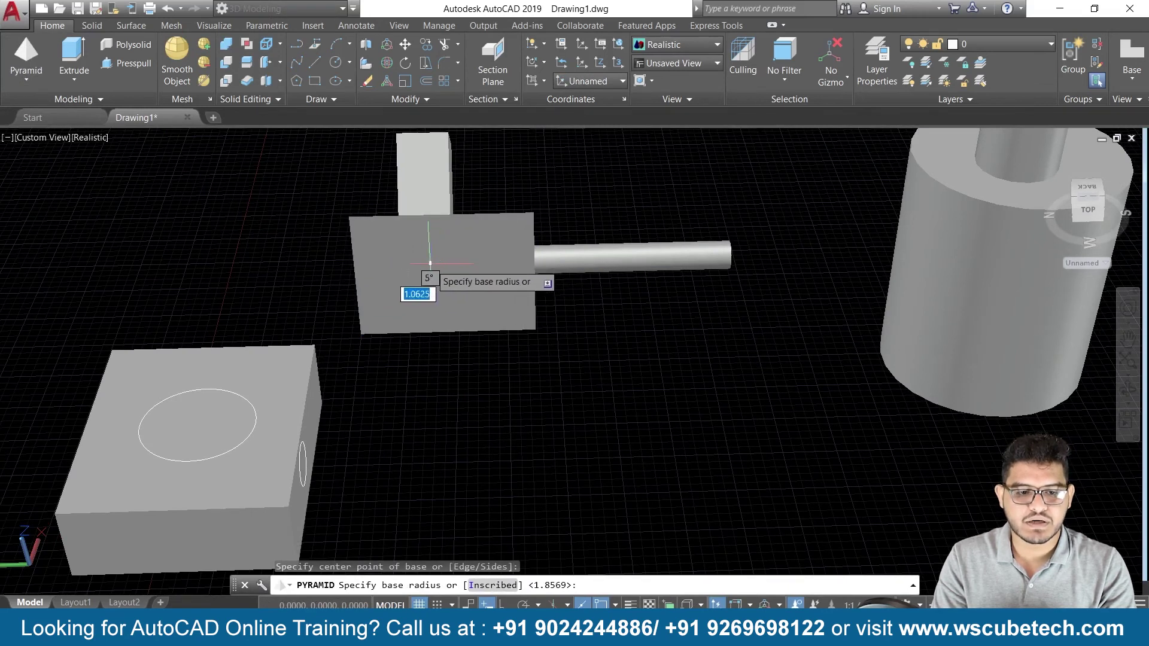
click(414, 266)
click(405, 368)
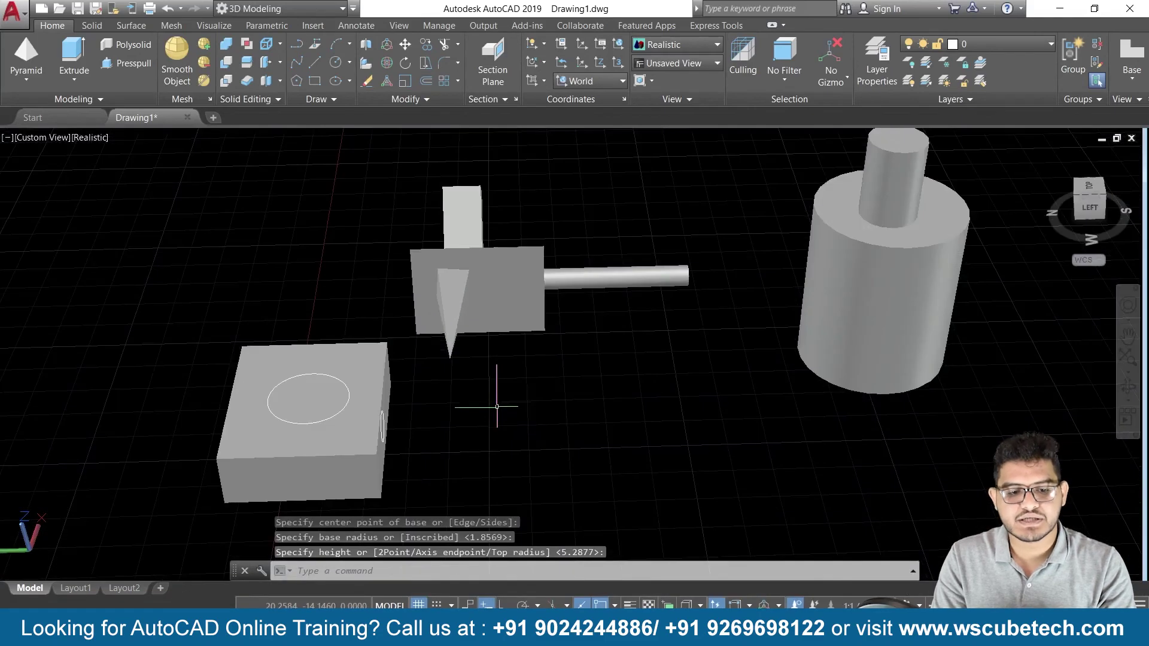
Inspect the pyramid on the wedge from the opposite side and switch to the Dynamic UCS presentation slide
shift+middle_drag(488, 398, 740, 444)
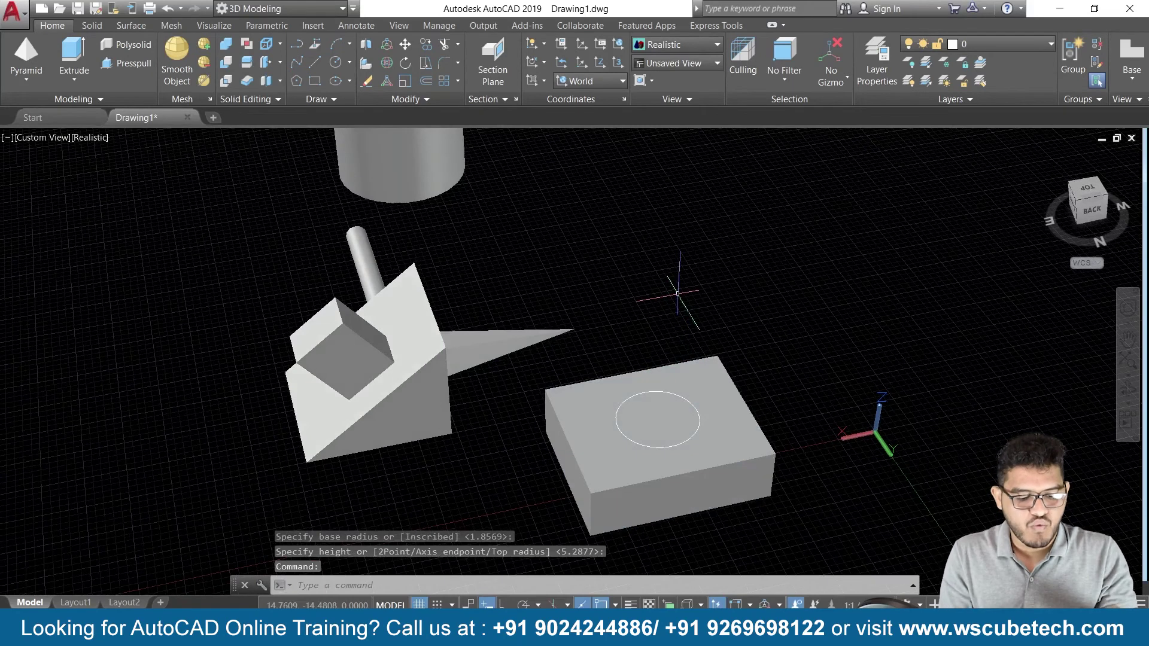
key(alt+Tab)
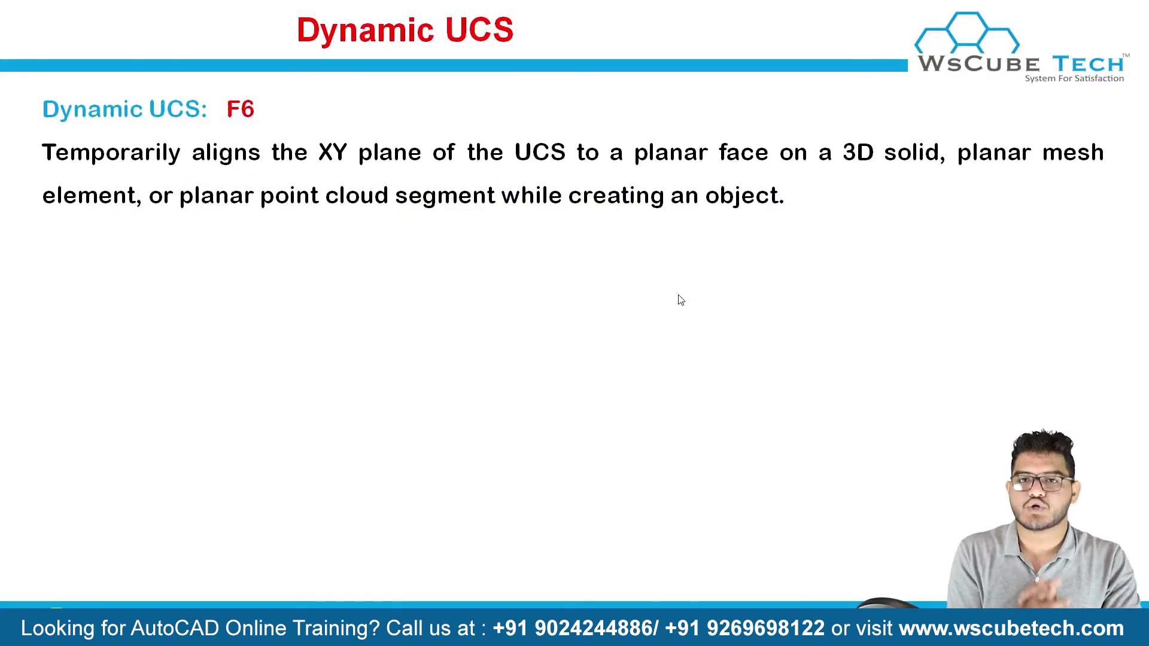